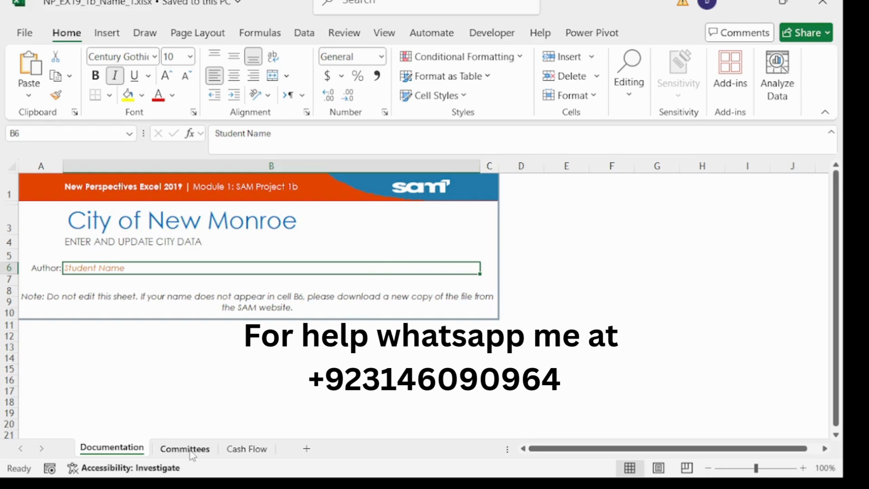
- Switch to the Committees worksheet to show the committee table
{"action": "left_click", "coordinate": [191, 453]}
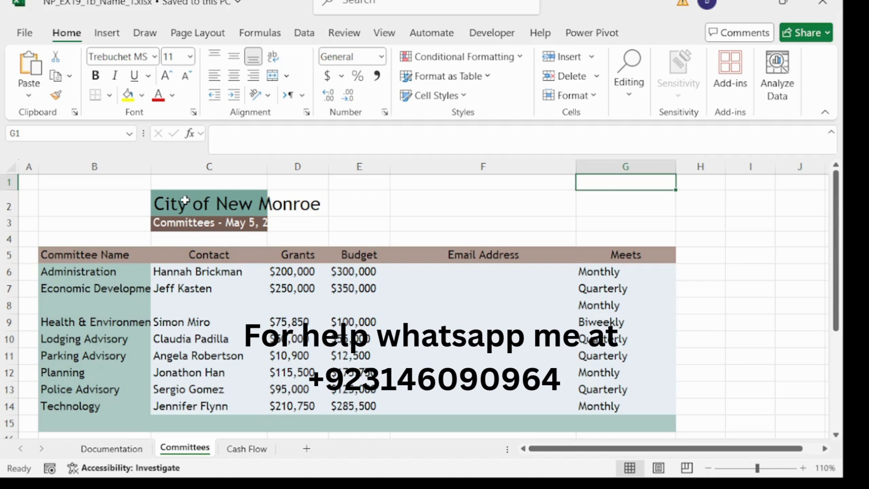
- Move the City of New Monroe title and subtitle from C2:C3 into B2:B3
{"action": "left_click_drag", "start_coordinate": [185, 201], "coordinate": [183, 225]}
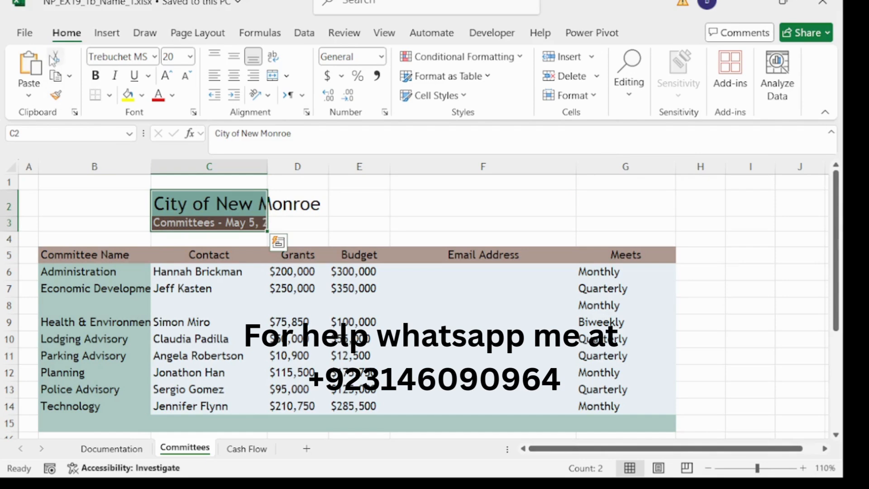
{"action": "left_click", "coordinate": [56, 72]}
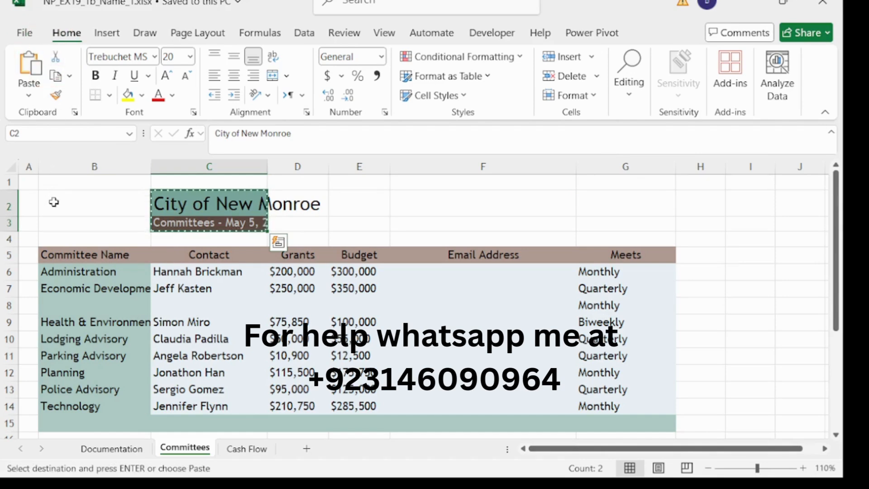
{"action": "left_click_drag", "start_coordinate": [53, 203], "coordinate": [55, 223]}
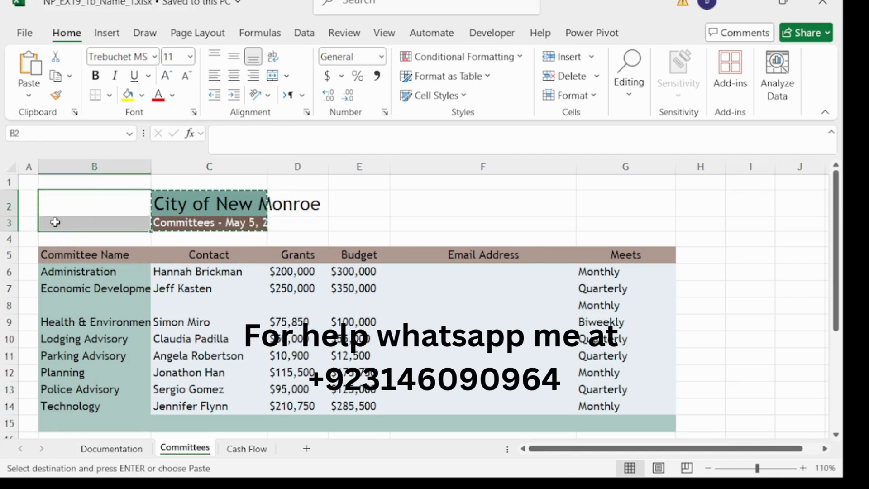
{"action": "key", "text": "ctrl+v"}
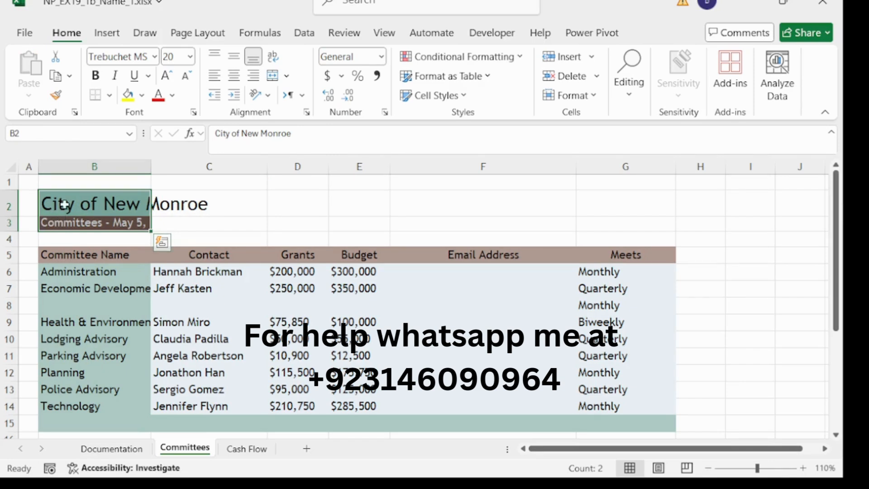
{"action": "left_click", "coordinate": [110, 163]}
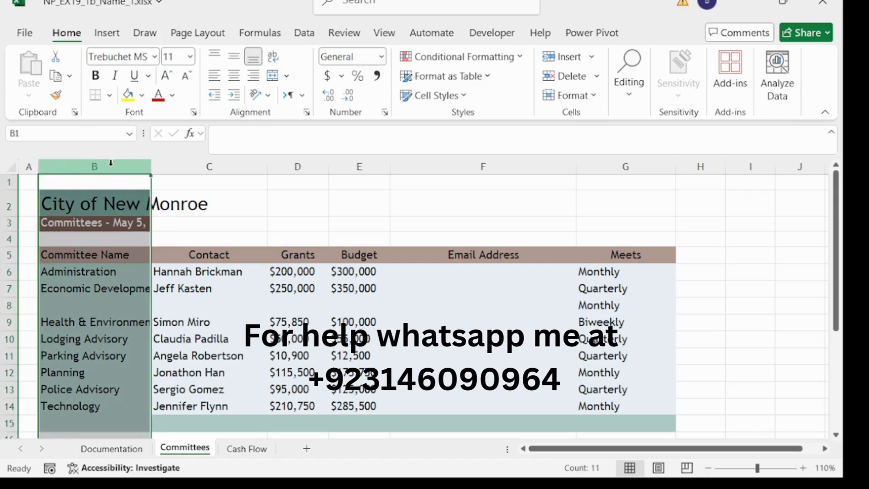
- AutoFit column B so the title, subtitle and committee names show in full
{"action": "left_click", "coordinate": [585, 96]}
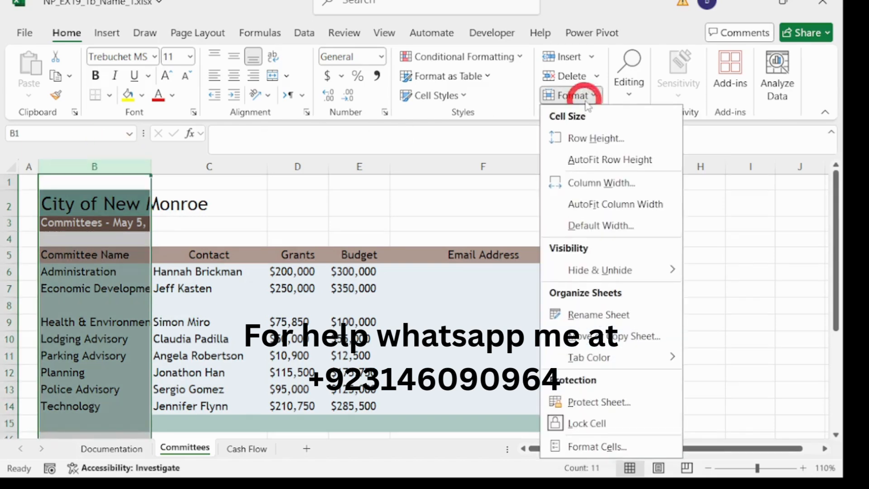
{"action": "left_click", "coordinate": [619, 205]}
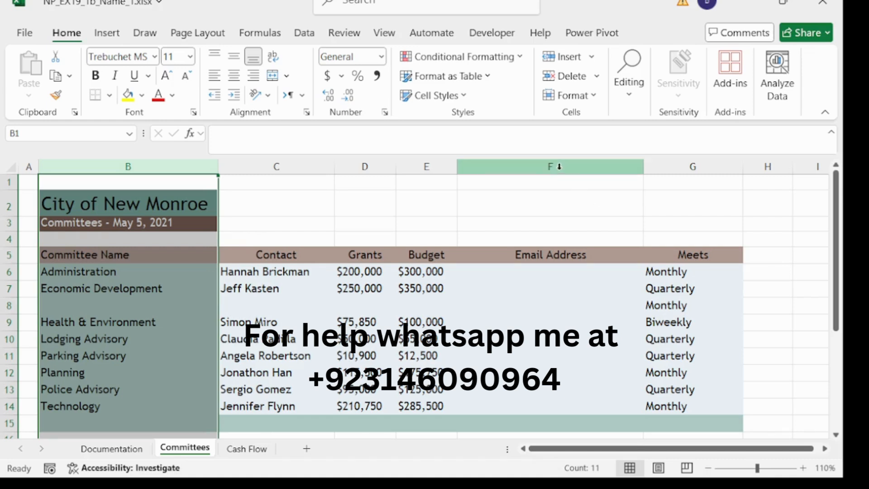
- Set the Email Address column F width to 26
{"action": "left_click", "coordinate": [558, 166]}
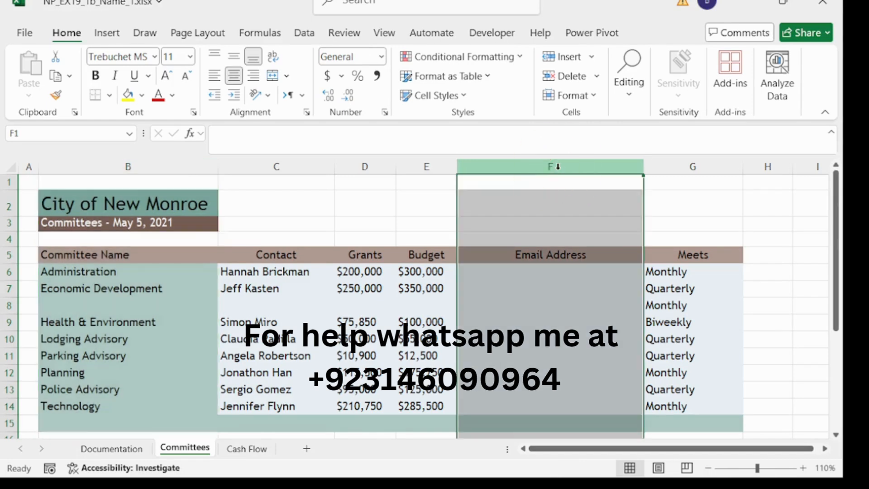
{"action": "right_click", "coordinate": [558, 167]}
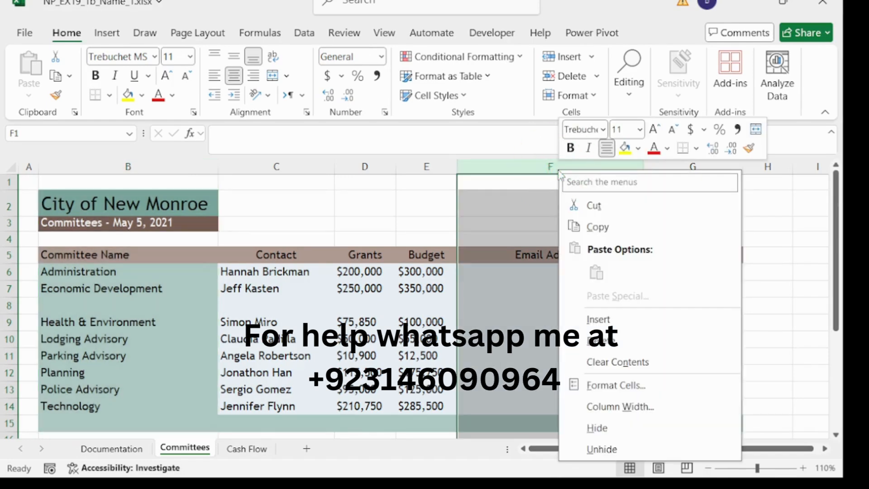
{"action": "left_click", "coordinate": [620, 409]}
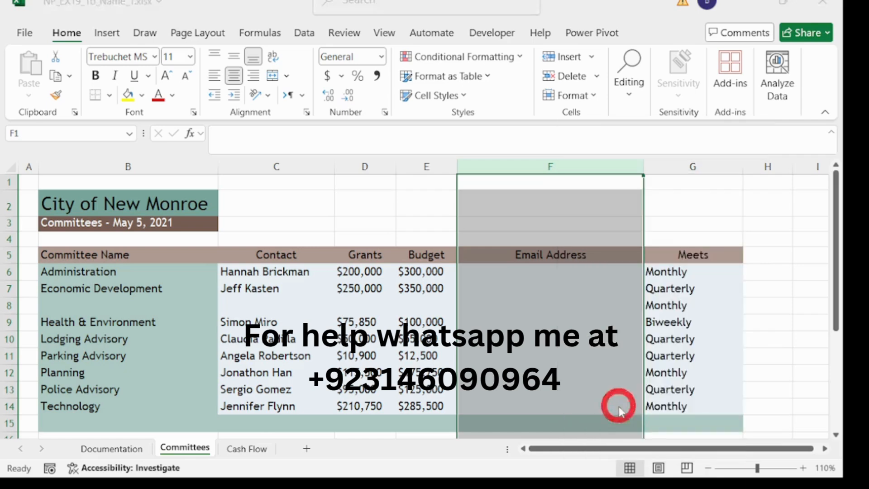
{"action": "left_click_drag", "start_coordinate": [583, 390], "coordinate": [360, 154]}
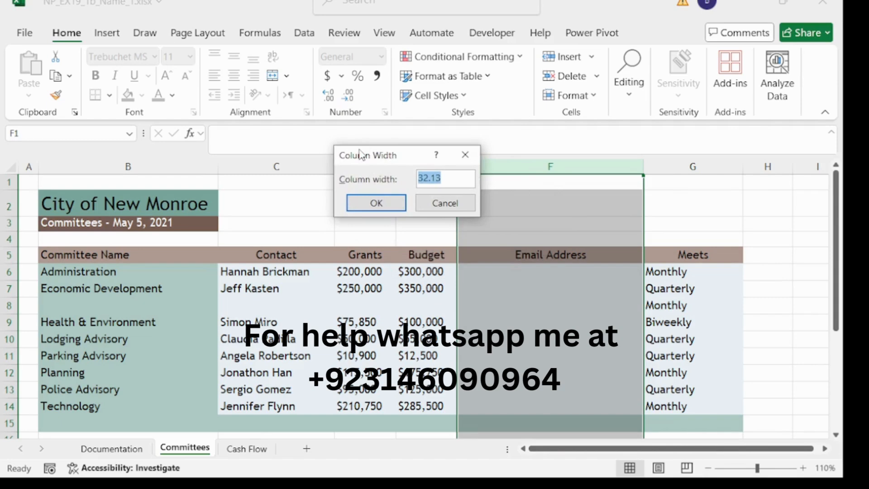
{"action": "type", "text": "26.00"}
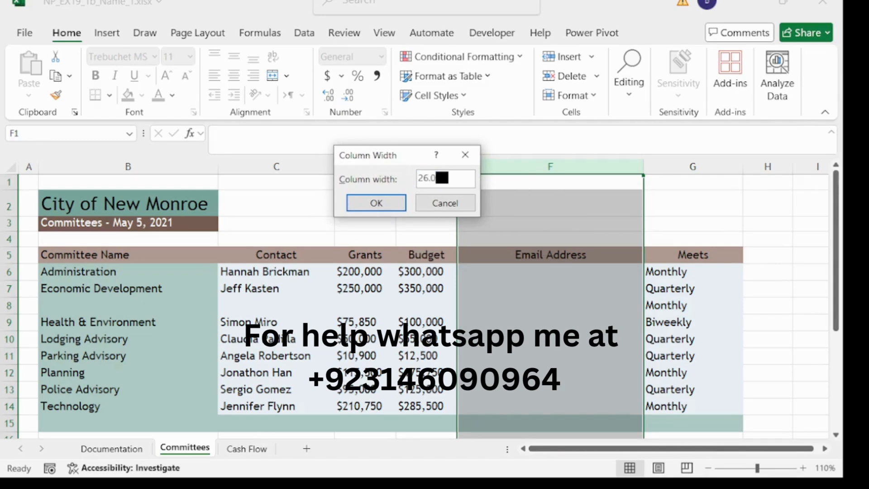
{"action": "left_click", "coordinate": [360, 201]}
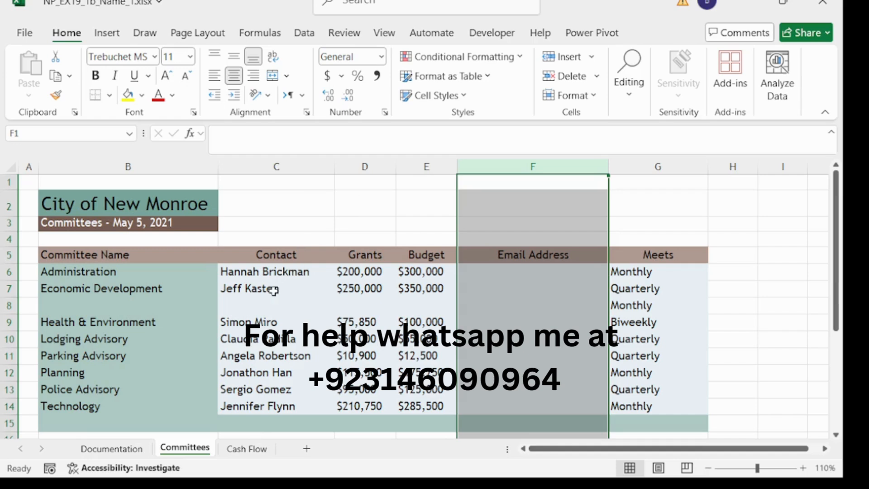
- Enter Finance, its contact's name, 124,500 grants and 200,000 budget in row 8
{"action": "left_click", "coordinate": [140, 305]}
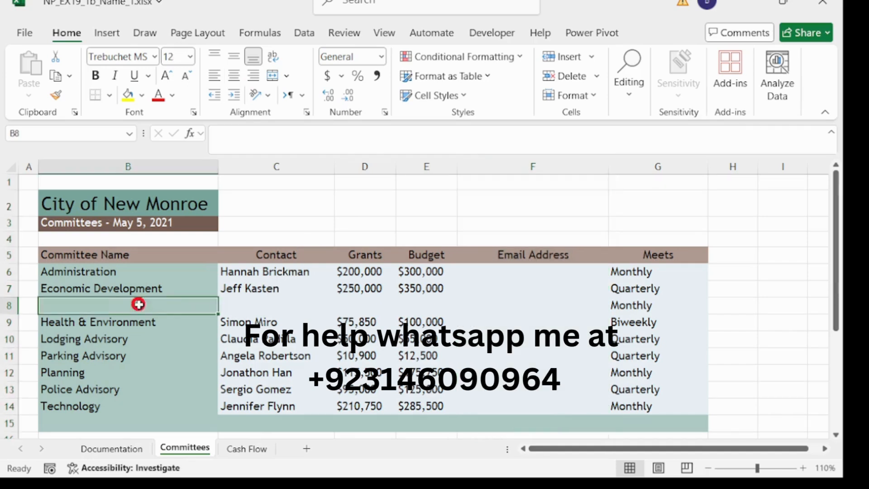
{"action": "left_click", "coordinate": [255, 147]}
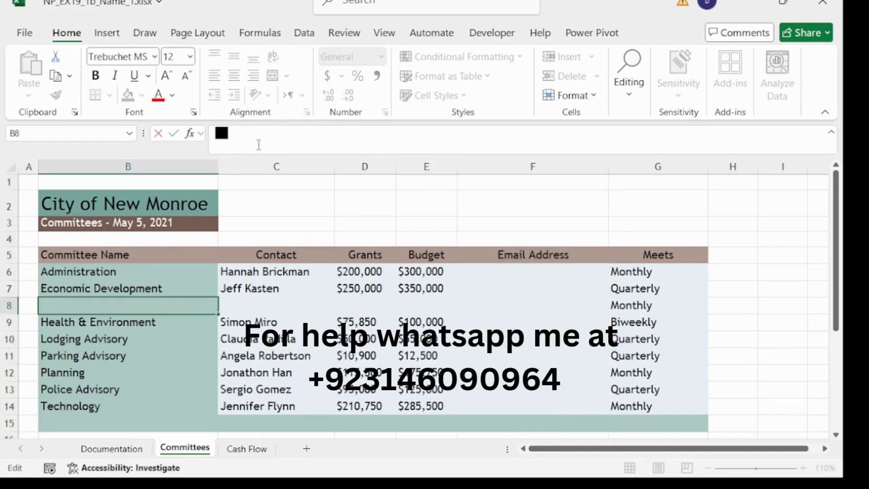
{"action": "type", "text": "Finan"}
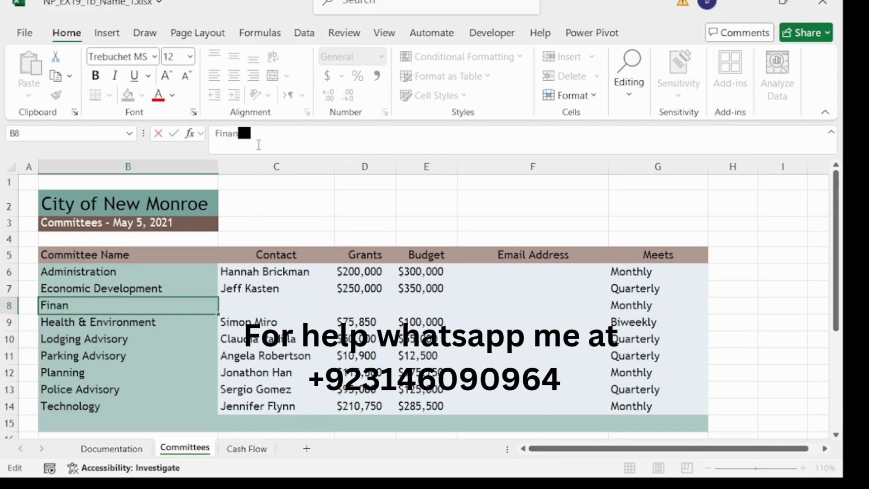
{"action": "type", "text": "ce"}
{"action": "left_click", "coordinate": [278, 302]}
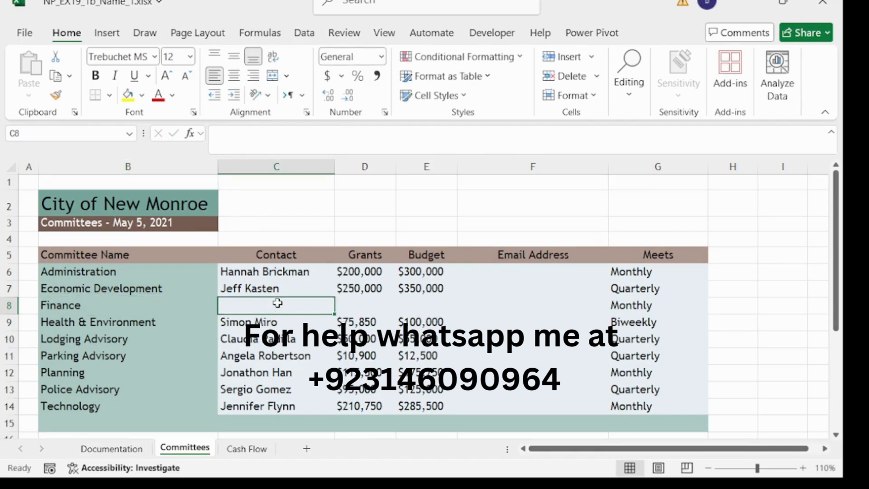
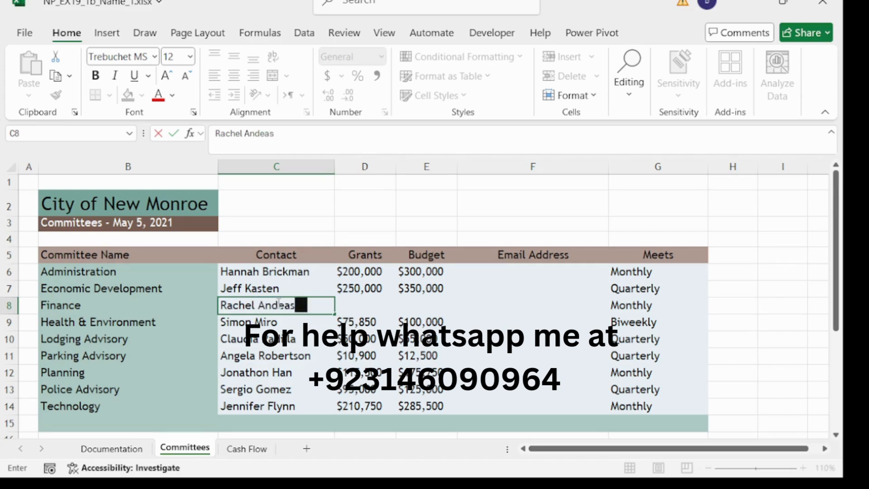
{"action": "left_click", "coordinate": [366, 308]}
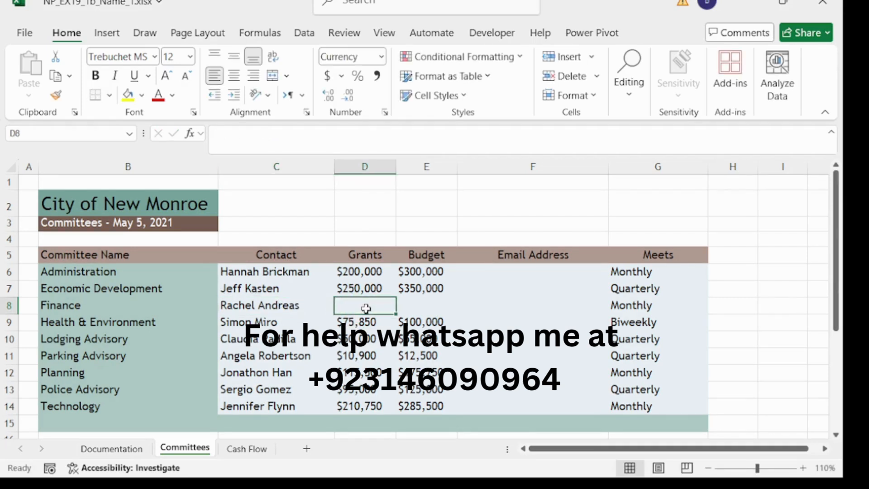
{"action": "type", "text": "124"}
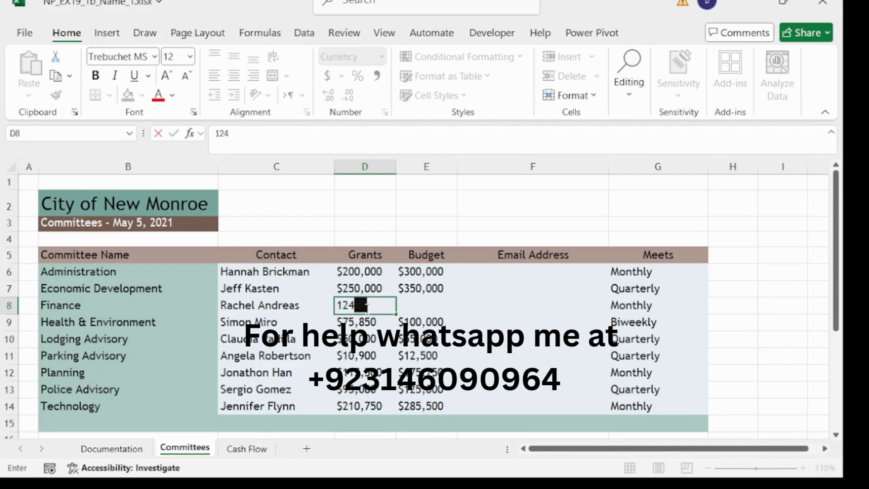
{"action": "type", "text": ",500"}
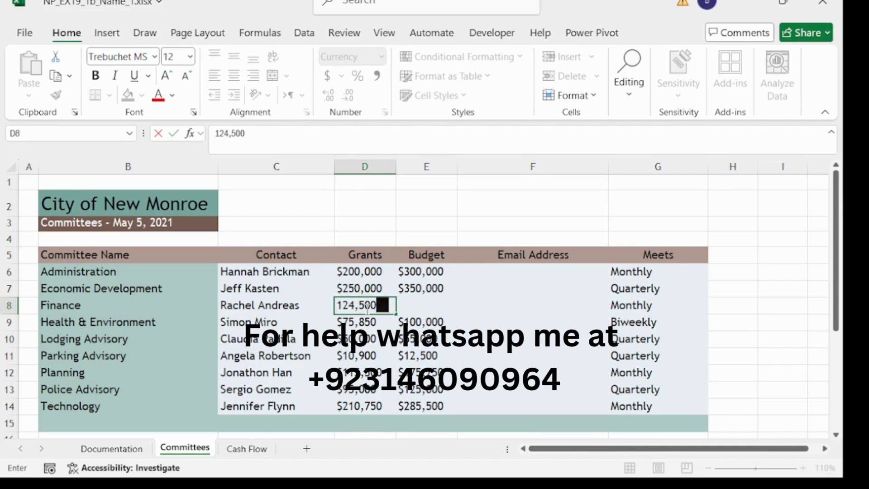
{"action": "left_click", "coordinate": [432, 305]}
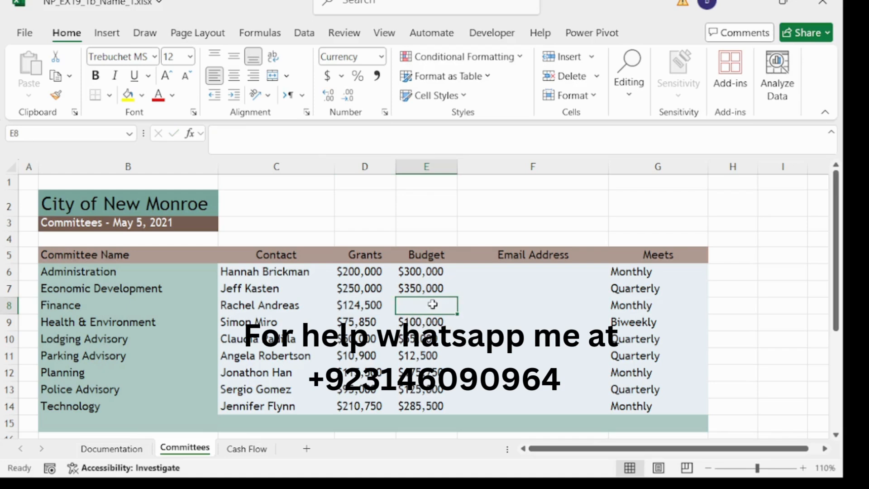
{"action": "type", "text": "2"}
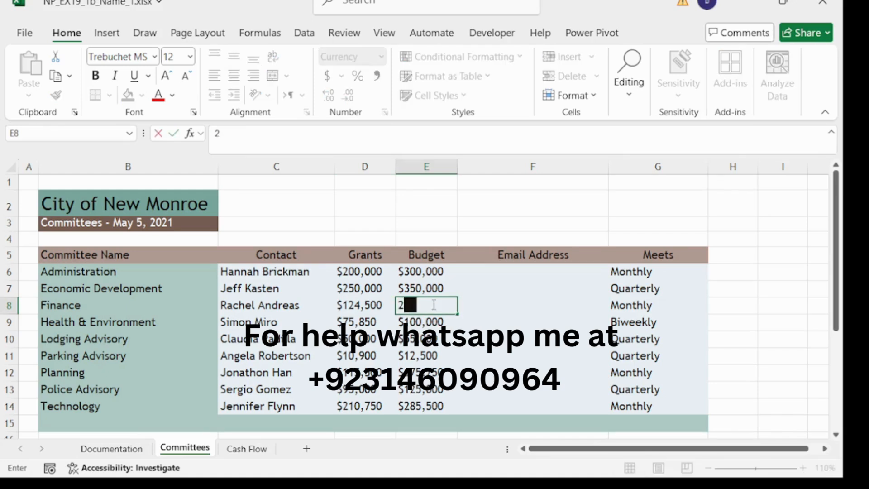
{"action": "type", "text": "00,000"}
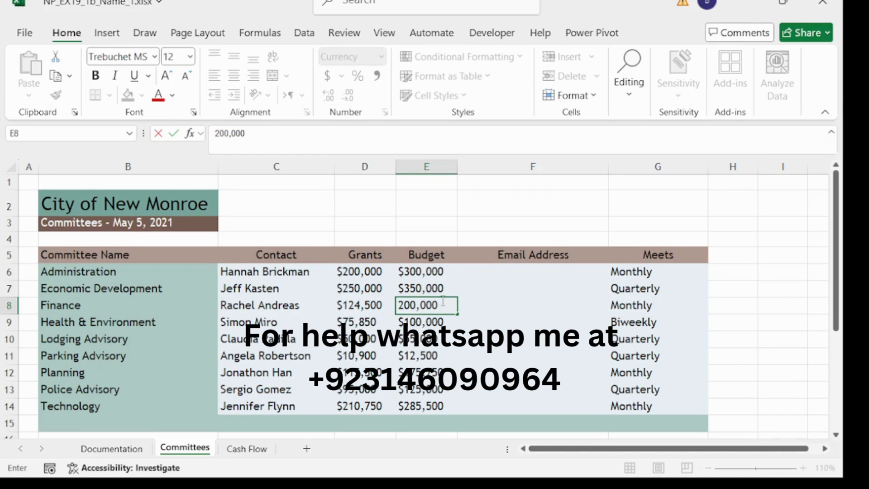
{"action": "left_click", "coordinate": [514, 271]}
- Enter the first contact's city.org email in F6, then Flash Fill F7:F14 with name-based emails
{"action": "left_click", "coordinate": [345, 133]}
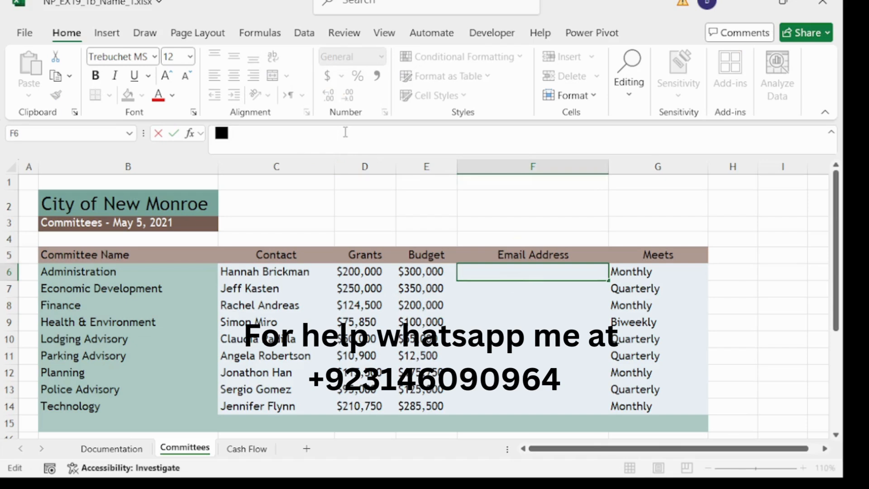
{"action": "type", "text": "Ha"}
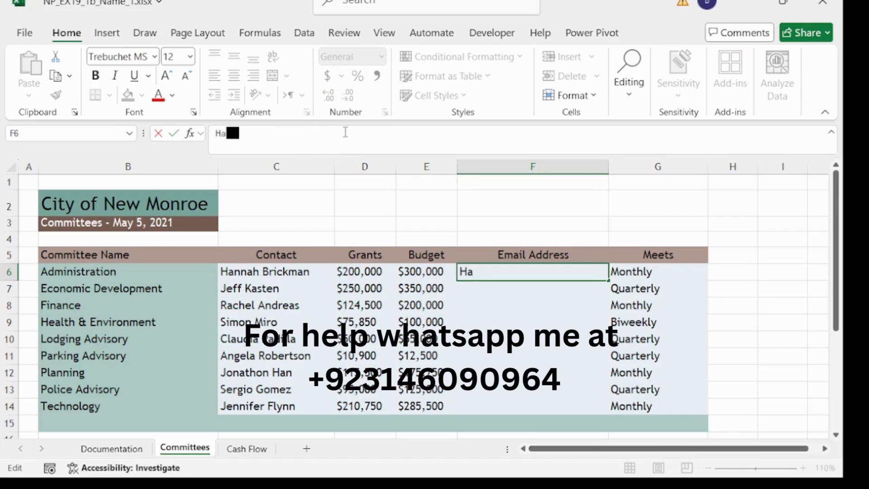
{"action": "key", "text": "BackSpace"}
{"action": "key", "text": "BackSpace"}
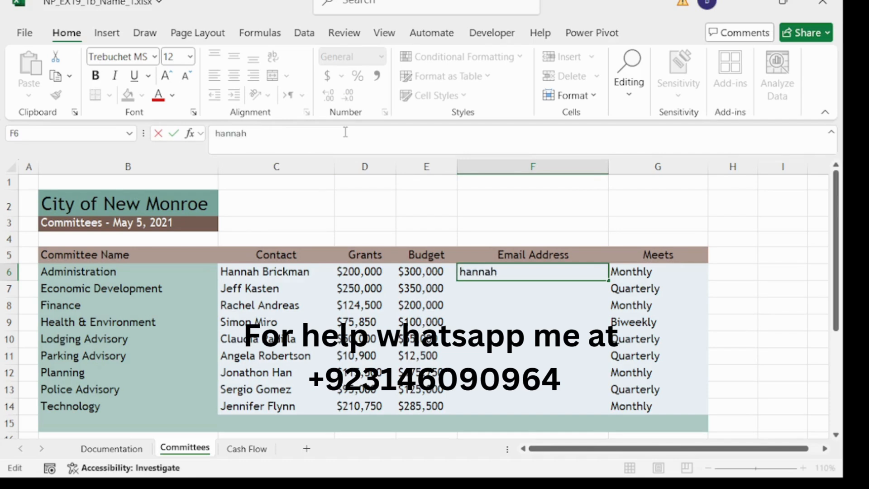
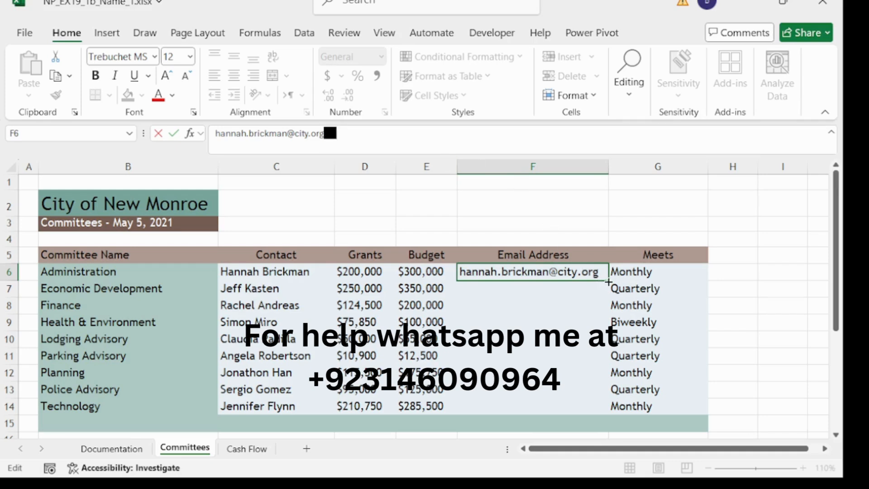
{"action": "key", "text": "ctrl+Return"}
{"action": "left_click_drag", "start_coordinate": [608, 281], "coordinate": [597, 415]}
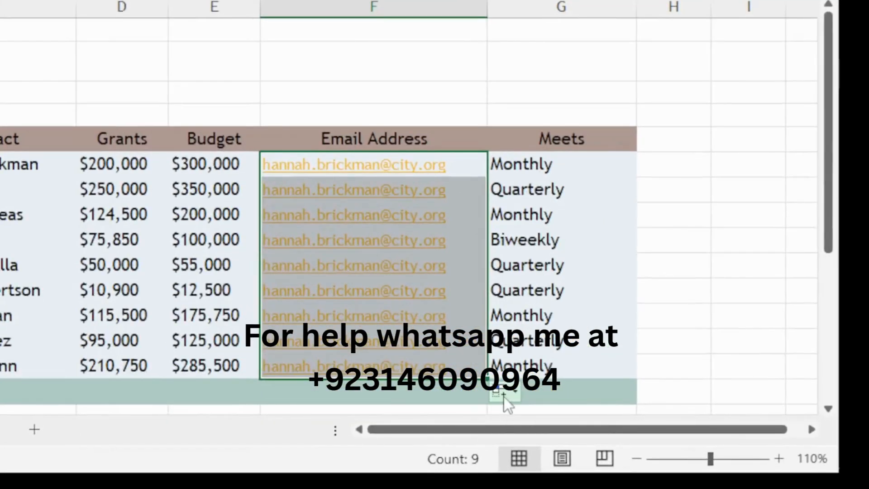
{"action": "left_click", "coordinate": [504, 395]}
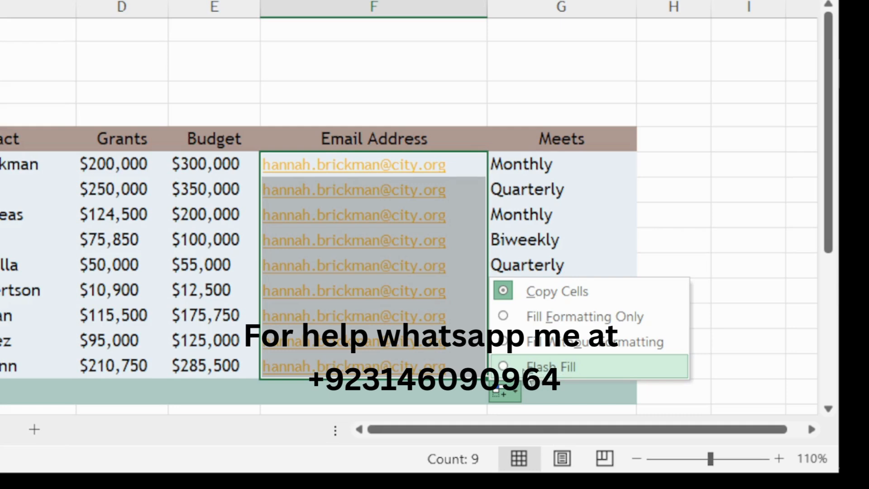
{"action": "left_click", "coordinate": [521, 368]}
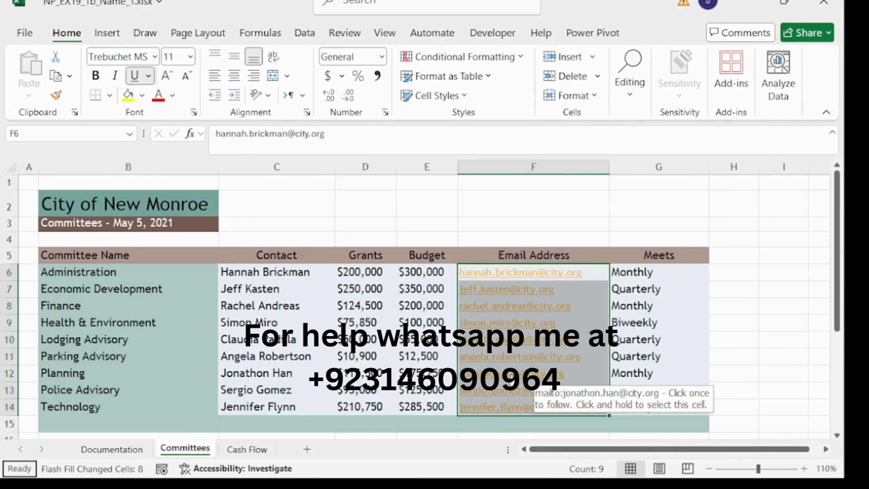
- AutoFit column G to fit the Meets heading and values like Quarterly
{"action": "left_click", "coordinate": [634, 166]}
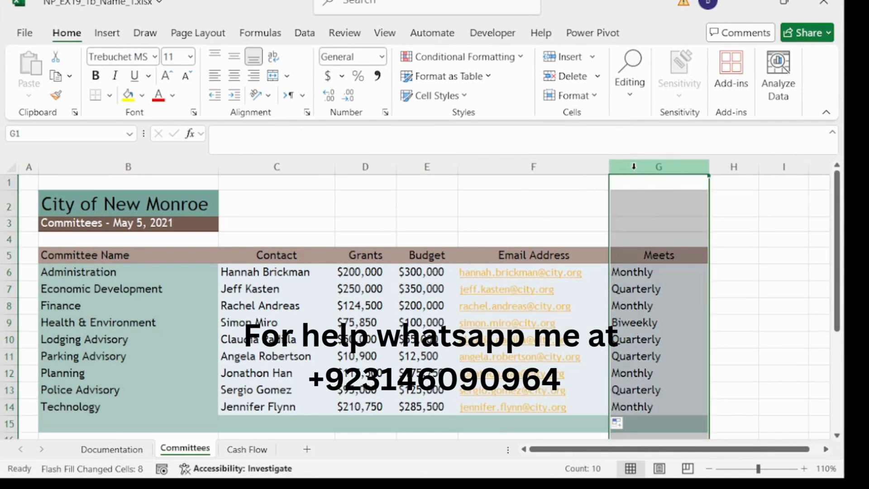
{"action": "left_click", "coordinate": [592, 99]}
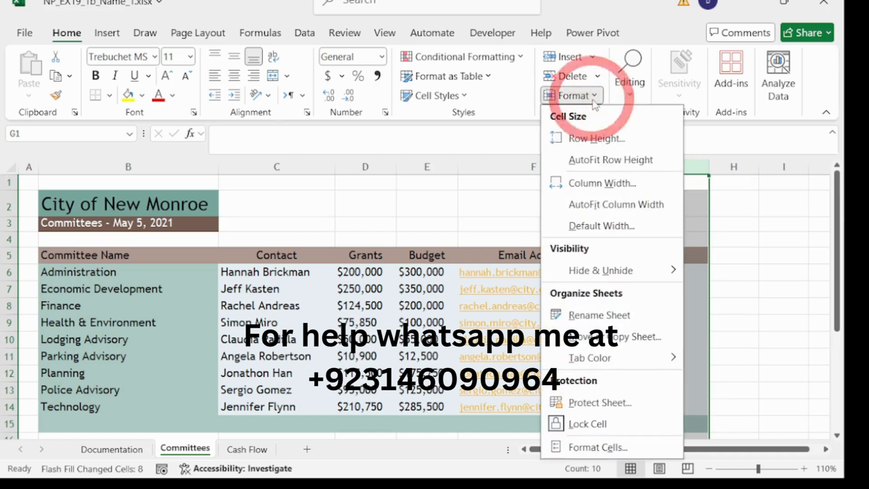
{"action": "left_click", "coordinate": [600, 209]}
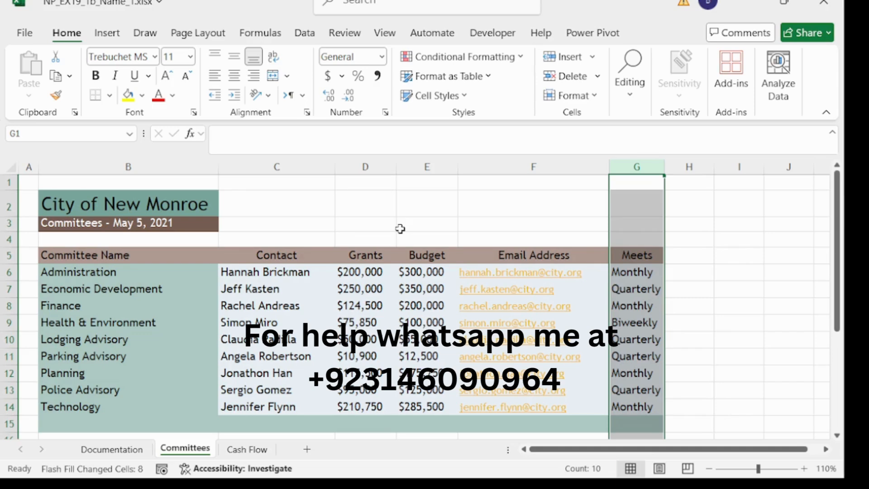
{"action": "scroll", "coordinate": [330, 219], "scroll_direction": "down", "scroll_amount": 2}
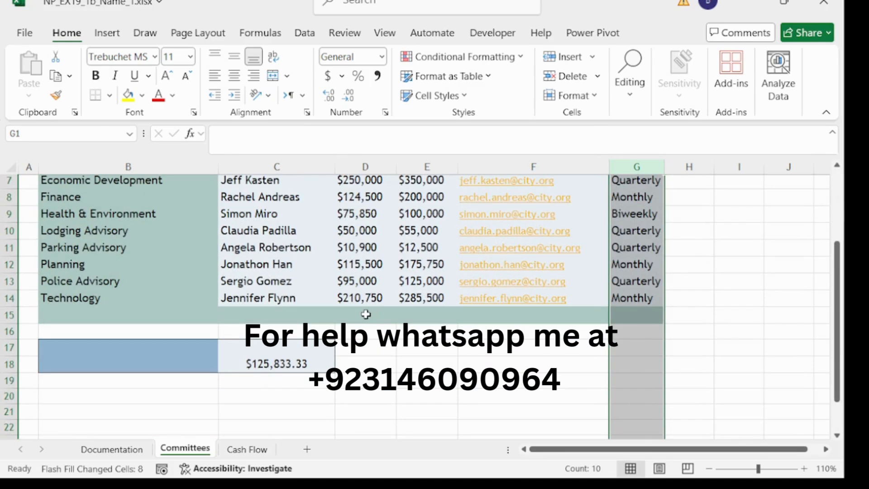
- Enter the label Totals in cell D15
{"action": "left_click", "coordinate": [365, 314]}
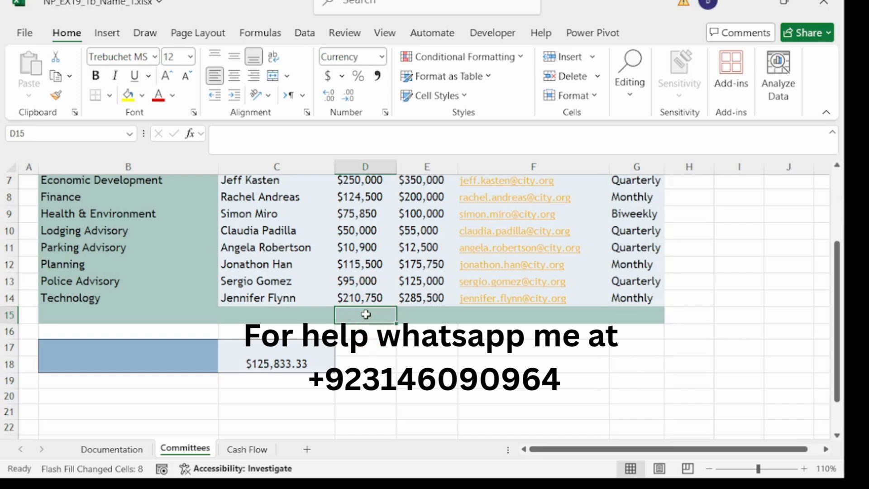
{"action": "left_click", "coordinate": [313, 138]}
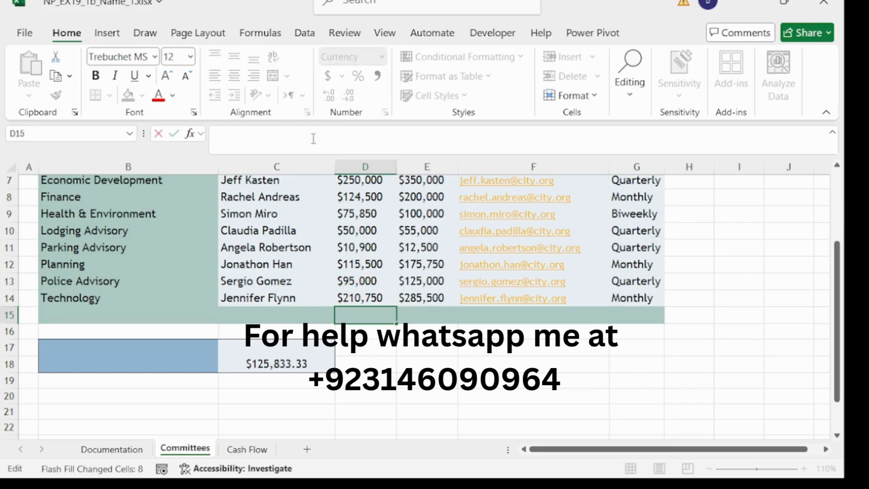
{"action": "type", "text": "Totaals"}
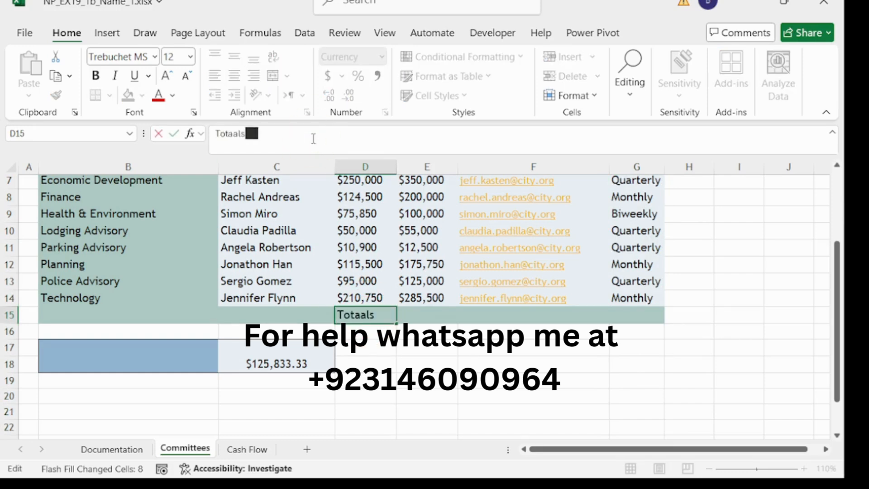
{"action": "key", "text": "BackSpace"}
{"action": "key", "text": "BackSpace"}
{"action": "key", "text": "BackSpace"}
{"action": "type", "text": "ls"}
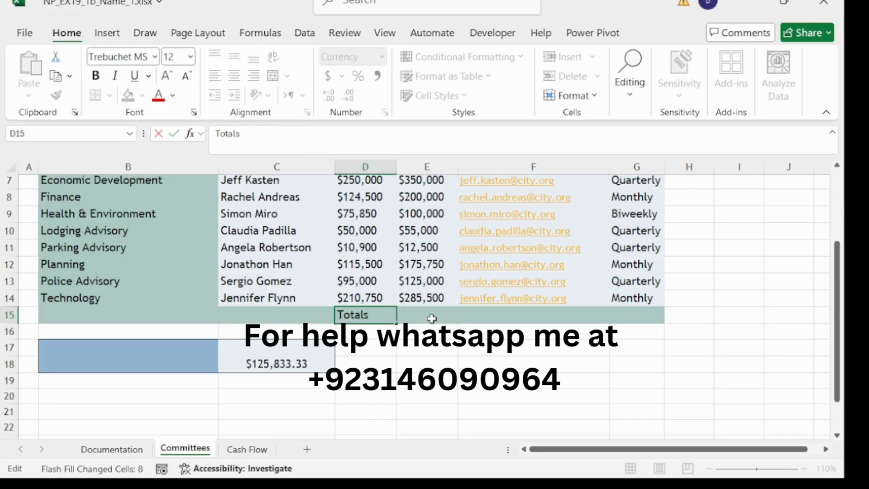
{"action": "left_click", "coordinate": [433, 317]}
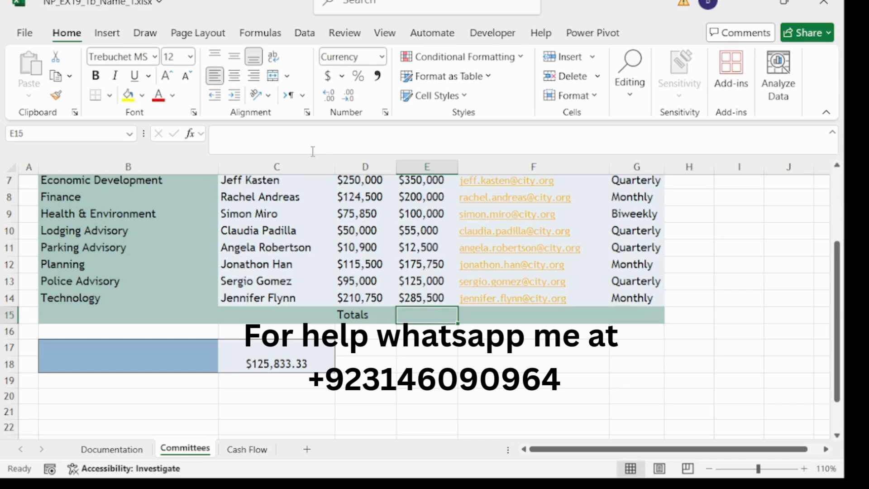
{"action": "left_click", "coordinate": [294, 145]}
{"action": "type", "text": "=sum"}
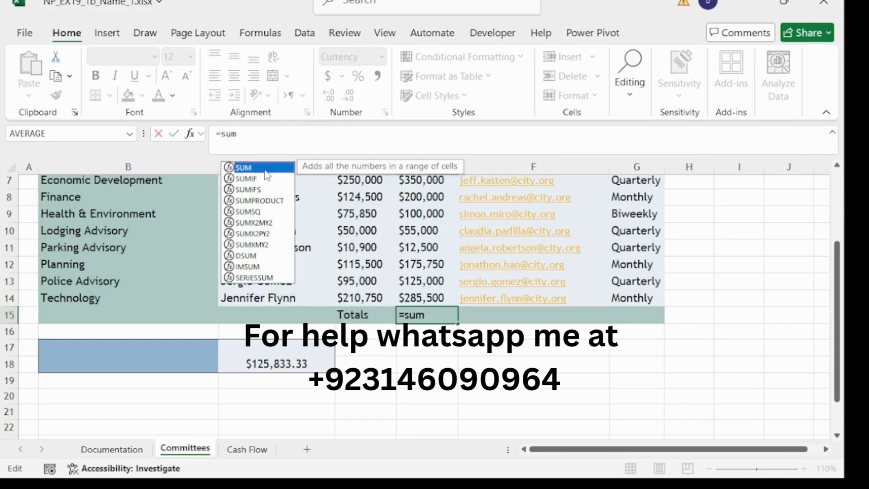
{"action": "double_click", "coordinate": [265, 170]}
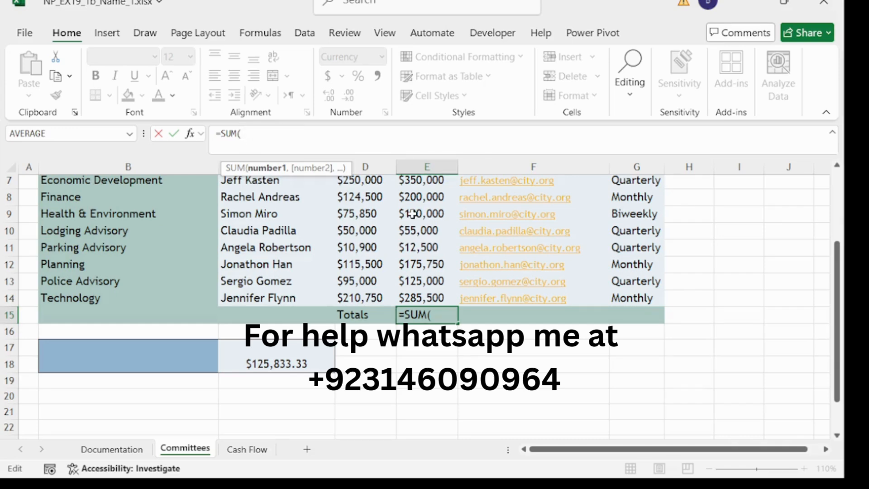
{"action": "scroll", "coordinate": [412, 214], "scroll_direction": "up", "scroll_amount": 2}
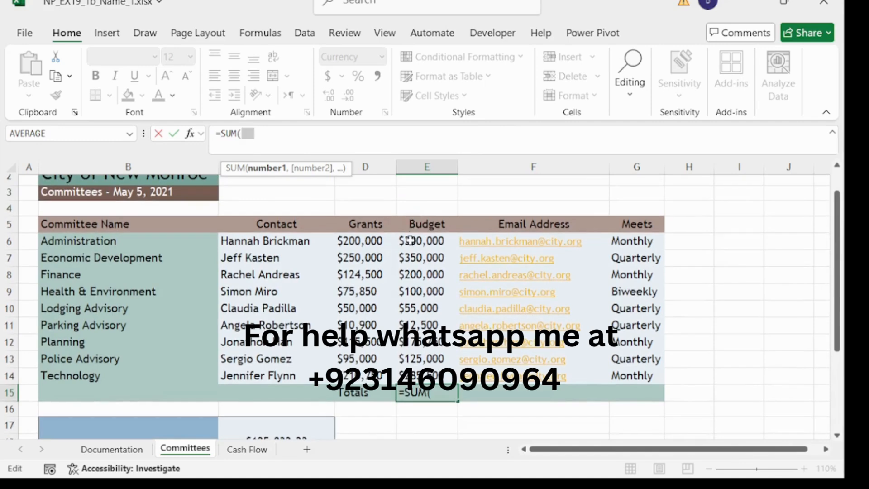
{"action": "left_click", "coordinate": [360, 394]}
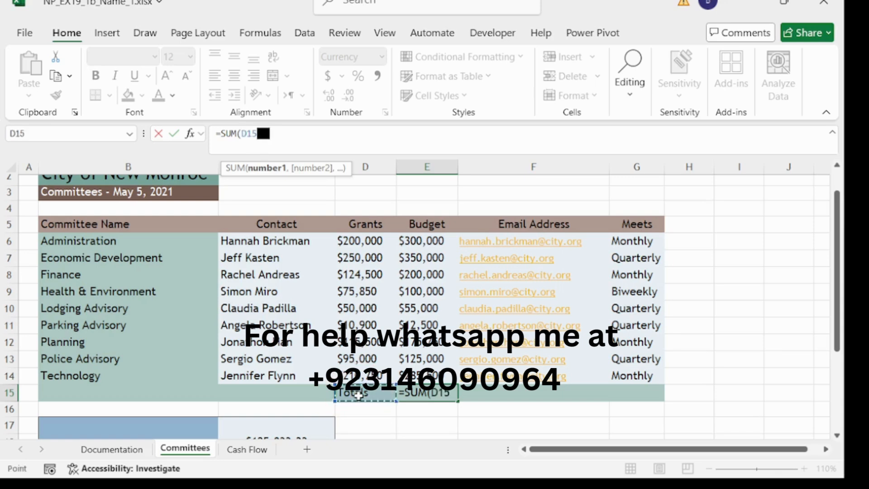
{"action": "key", "text": "BackSpace"}
{"action": "key", "text": "BackSpace"}
{"action": "key", "text": "BackSpace"}
{"action": "key", "text": "BackSpace"}
{"action": "key", "text": "BackSpace"}
{"action": "key", "text": "BackSpace"}
{"action": "key", "text": "BackSpace"}
{"action": "key", "text": "BackSpace"}
{"action": "key", "text": "Escape"}
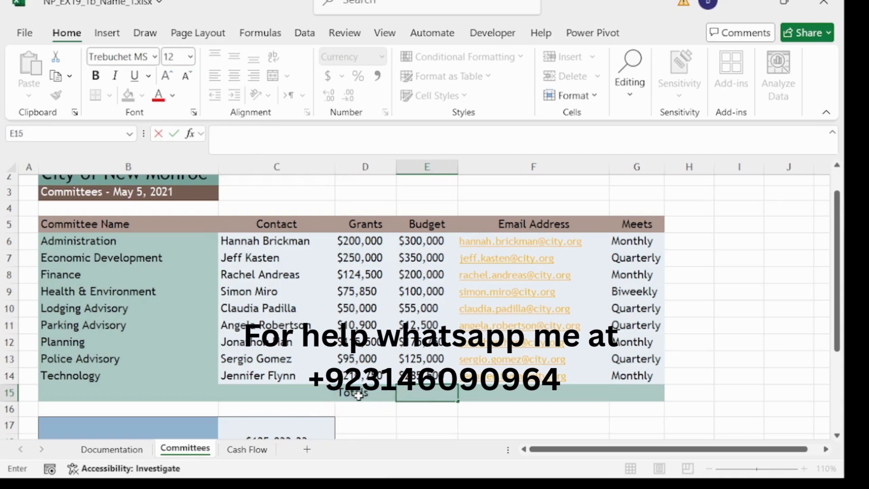
{"action": "left_click", "coordinate": [359, 394]}
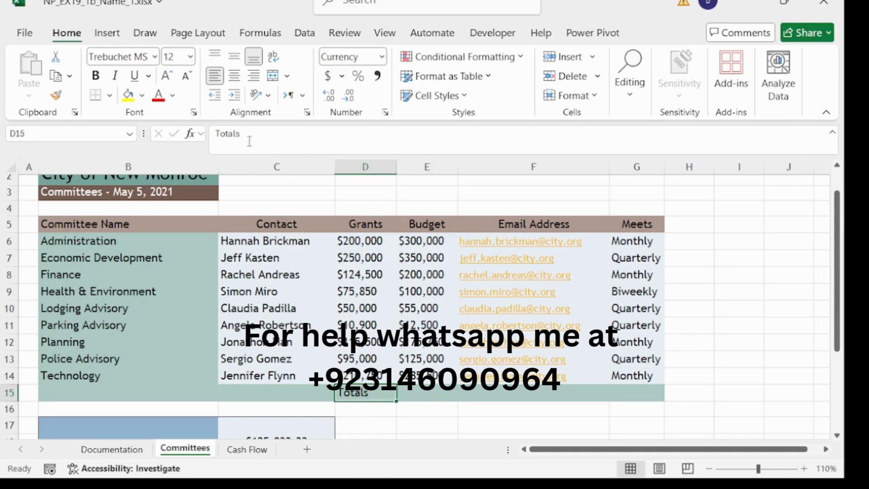
{"action": "double_click", "coordinate": [223, 134]}
{"action": "key", "text": "ctrl+c"}
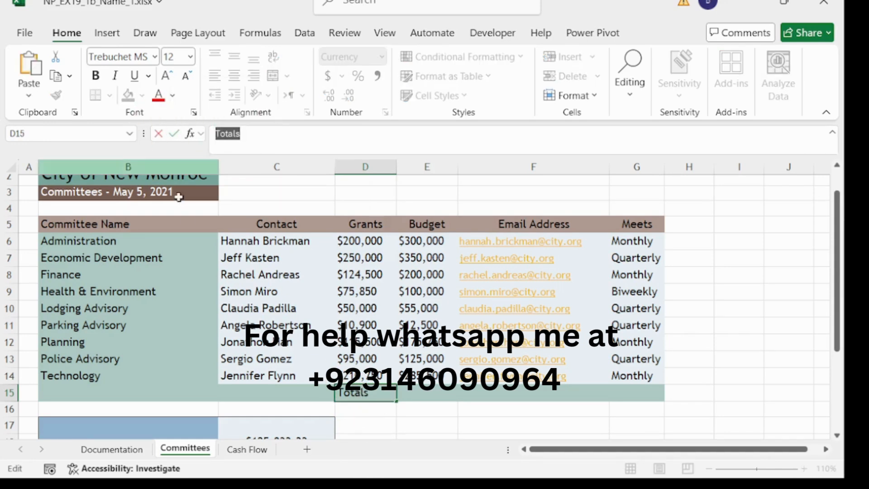
{"action": "key", "text": "BackSpace"}
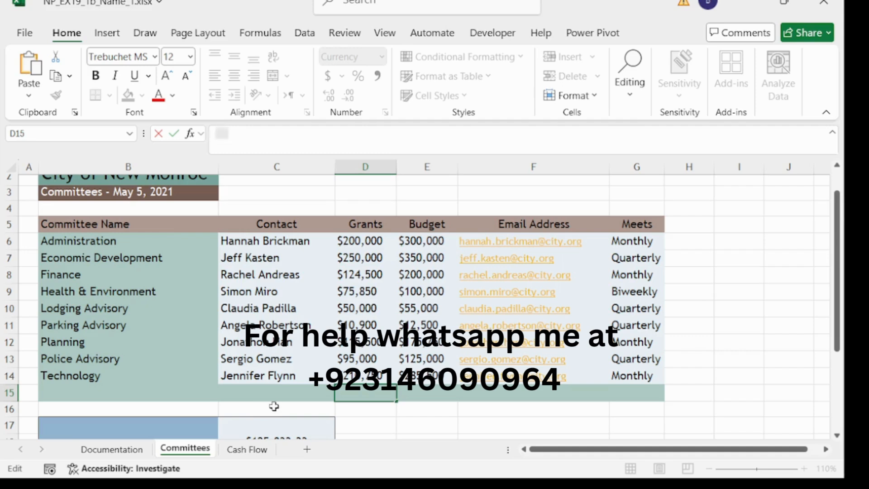
{"action": "left_click", "coordinate": [287, 394]}
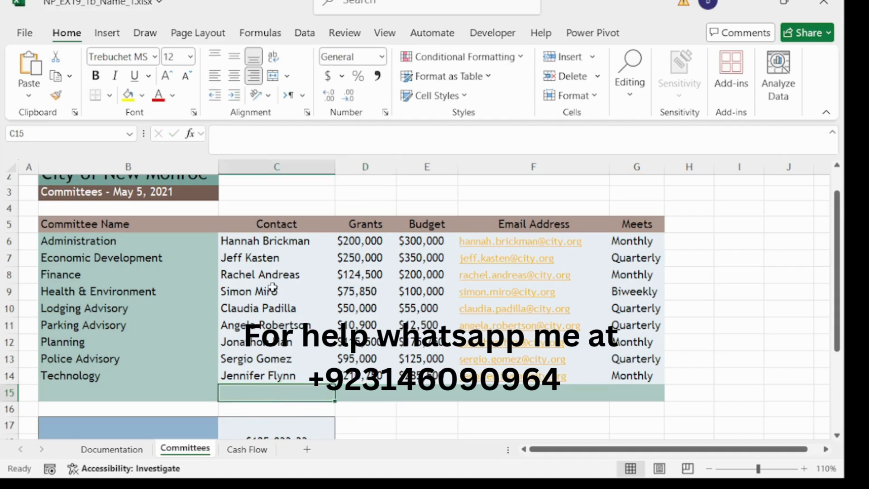
{"action": "left_click", "coordinate": [243, 146]}
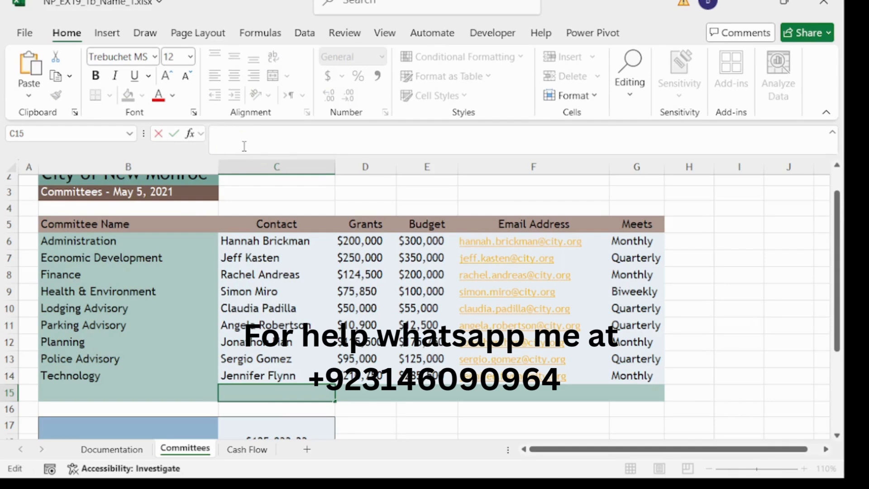
{"action": "type", "text": "Totals"}
{"action": "key", "text": "Return"}
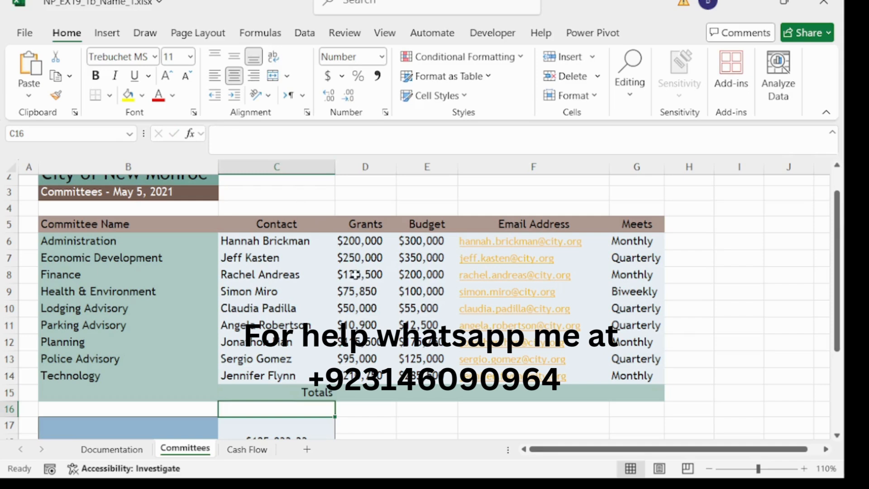
{"action": "left_click", "coordinate": [372, 393]}
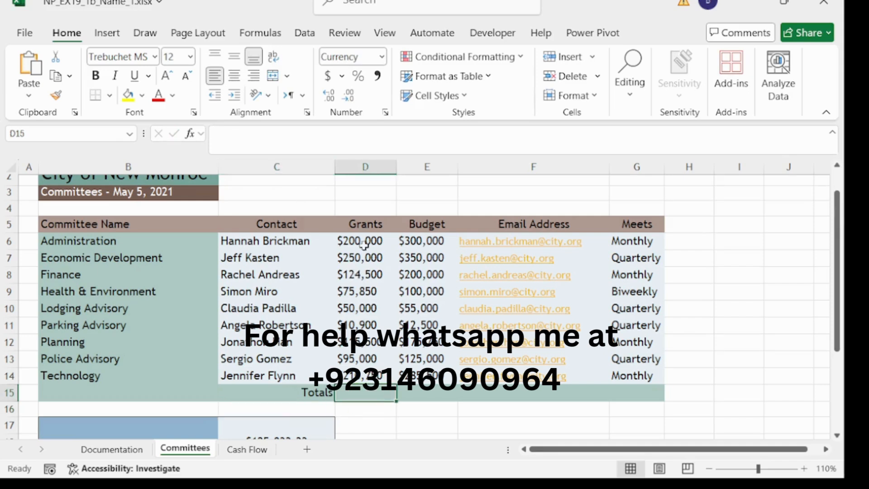
- Enter =SUM(D6:D14) in D15 to total Grants at $1,132,500
{"action": "left_click", "coordinate": [289, 152]}
{"action": "type", "text": "=sum"}
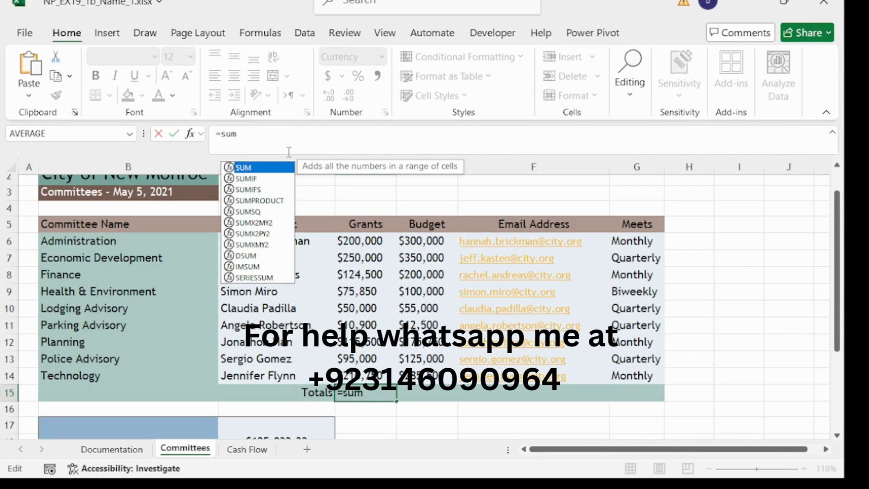
{"action": "double_click", "coordinate": [266, 167]}
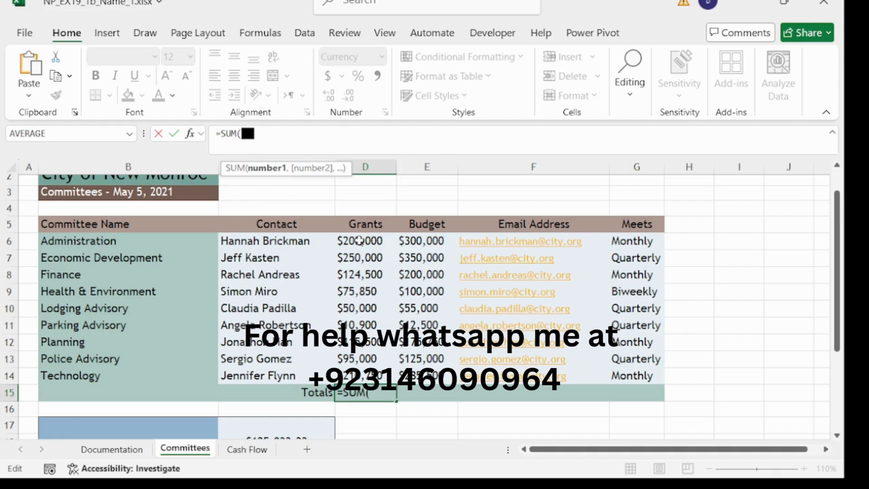
{"action": "left_click_drag", "start_coordinate": [359, 241], "coordinate": [361, 375]}
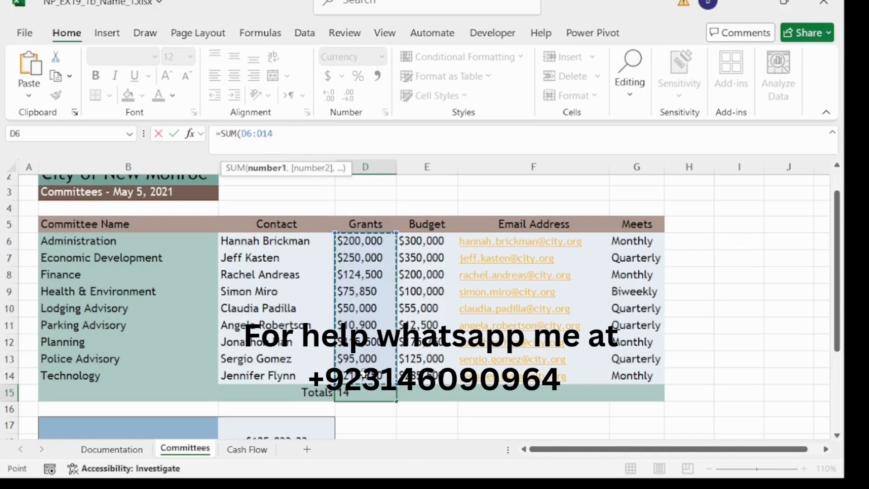
{"action": "type", "text": ")"}
{"action": "key", "text": "Return"}
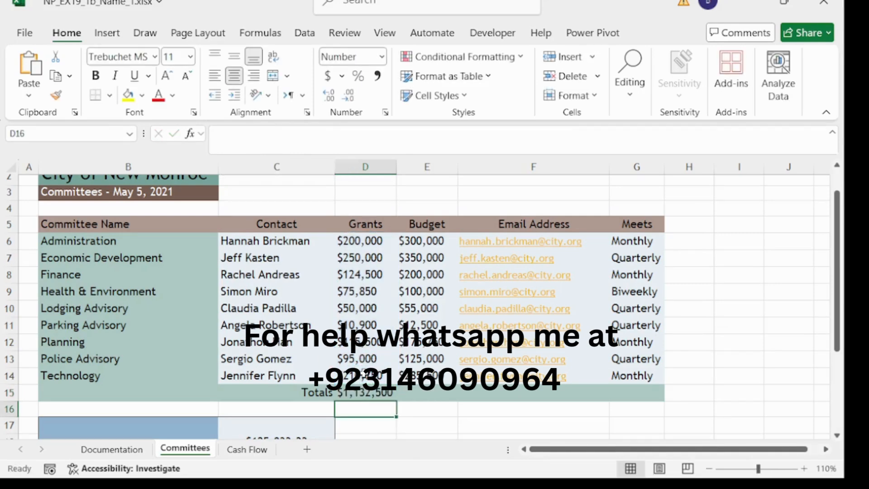
- Copy the SUM formula to E15 for a Budget total of $1,603,750
{"action": "left_click", "coordinate": [379, 393]}
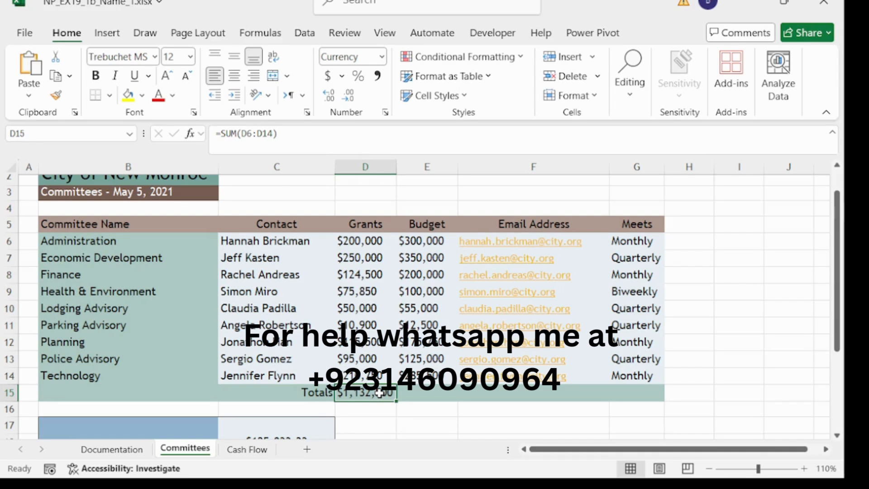
{"action": "left_click", "coordinate": [378, 393]}
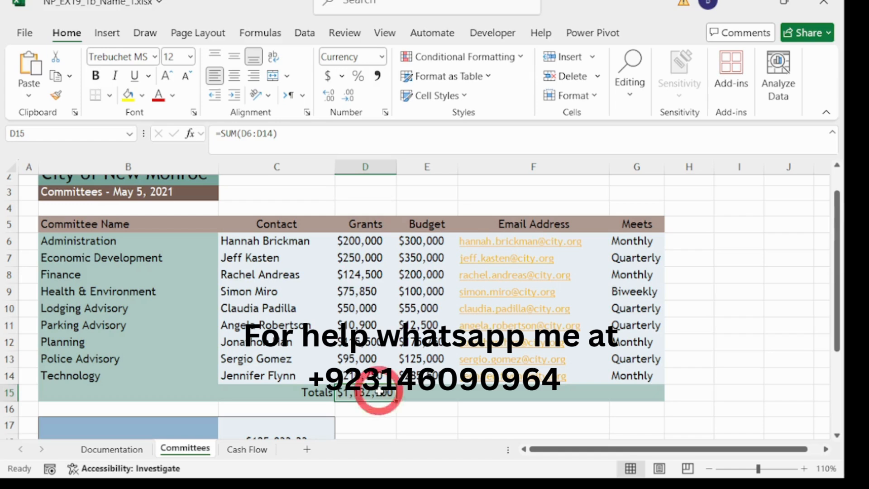
{"action": "left_click_drag", "start_coordinate": [397, 401], "coordinate": [431, 402]}
{"action": "left_click", "coordinate": [399, 398]}
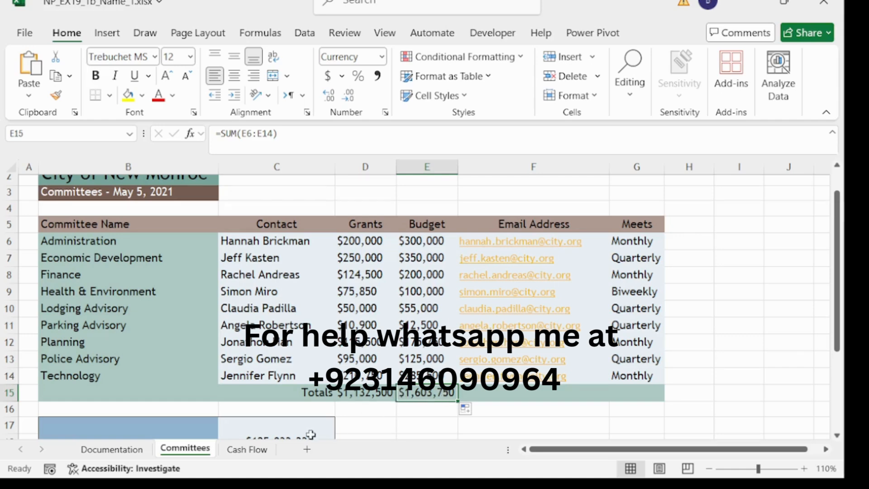
{"action": "scroll", "coordinate": [239, 399], "scroll_direction": "down", "scroll_amount": 2}
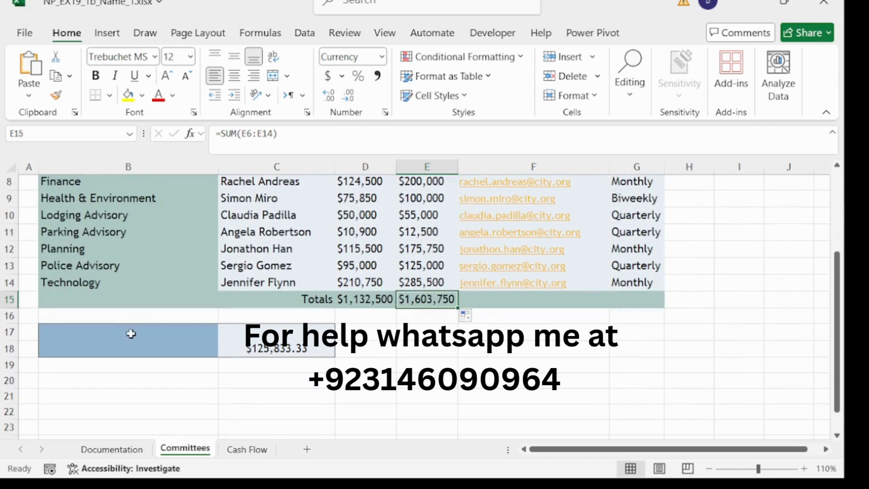
- Type the label Number of Committees into cell B17
{"action": "left_click", "coordinate": [122, 330]}
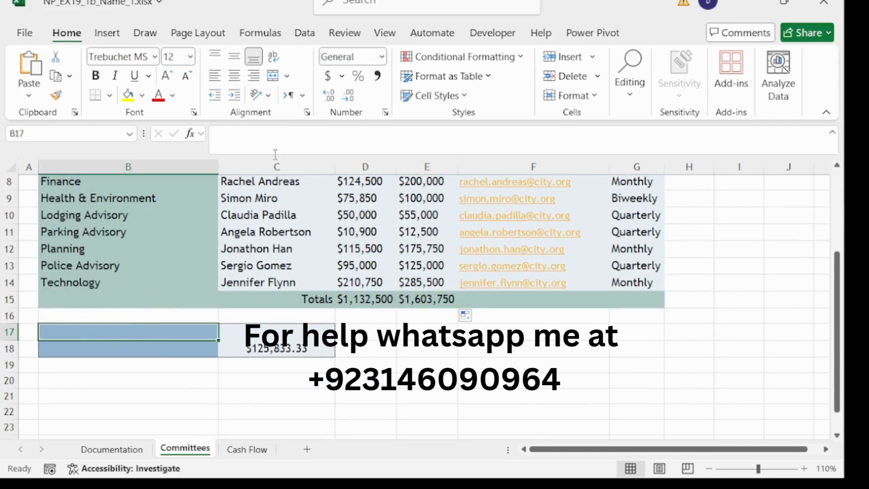
{"action": "left_click", "coordinate": [295, 145]}
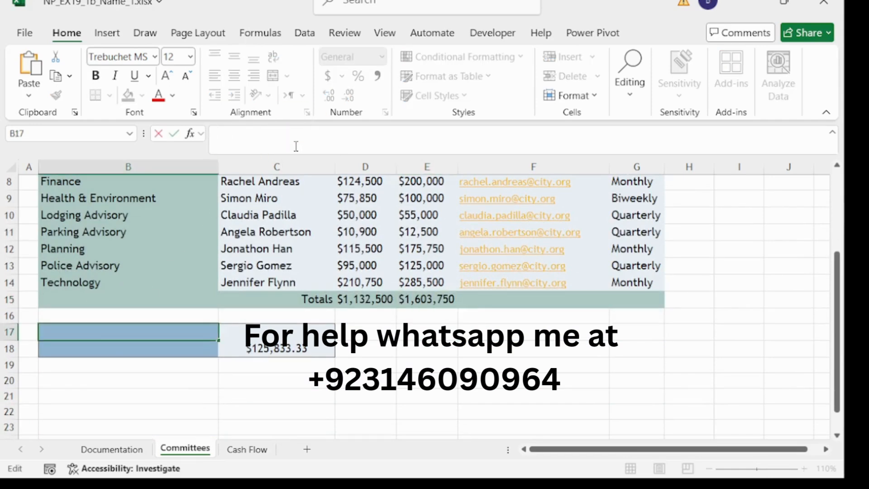
{"action": "type", "text": "Number"}
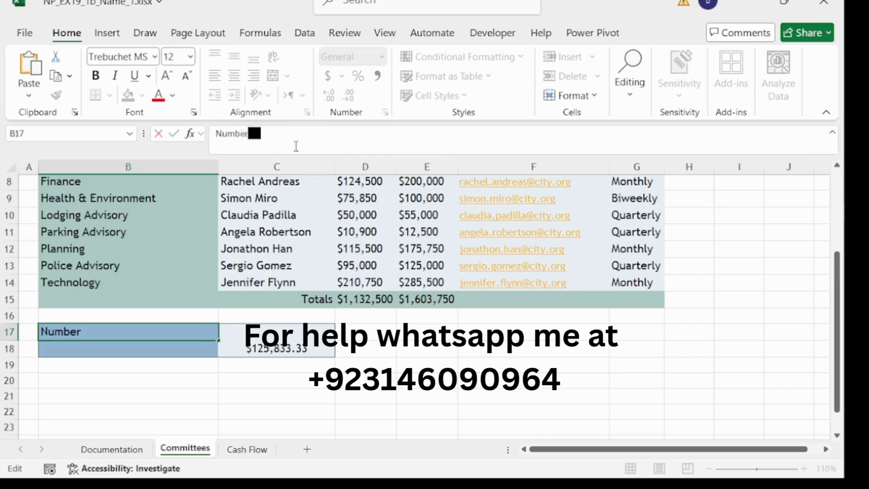
{"action": "type", "text": " of Commit"}
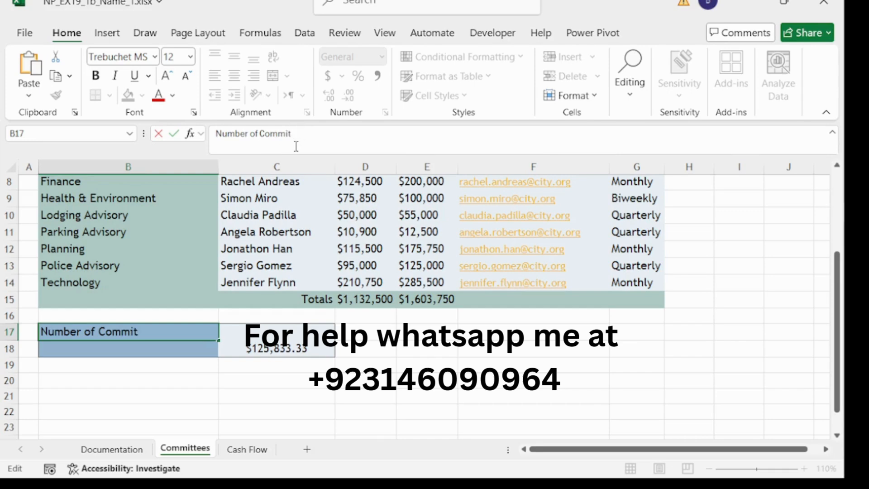
{"action": "type", "text": "tees"}
{"action": "left_click", "coordinate": [265, 325]}
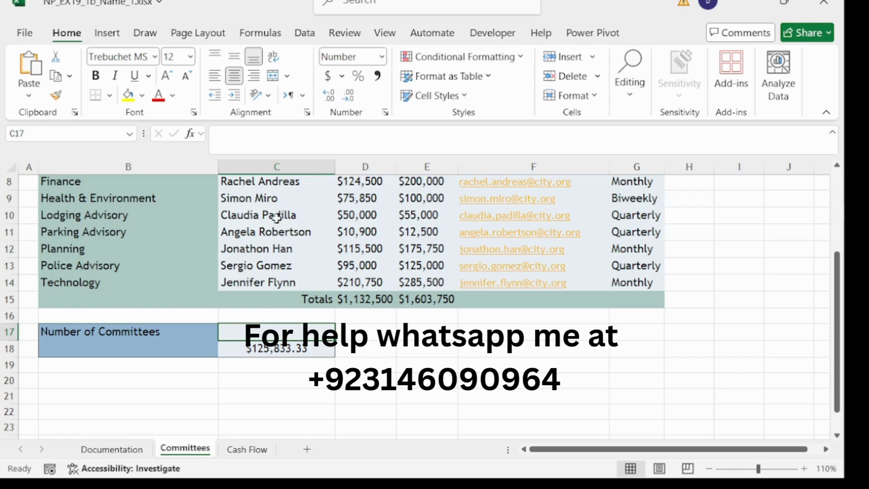
- Enter =COUNT(D6:D14) in C17 to count the Grants entries, giving 9
{"action": "left_click", "coordinate": [275, 143]}
{"action": "type", "text": "="}
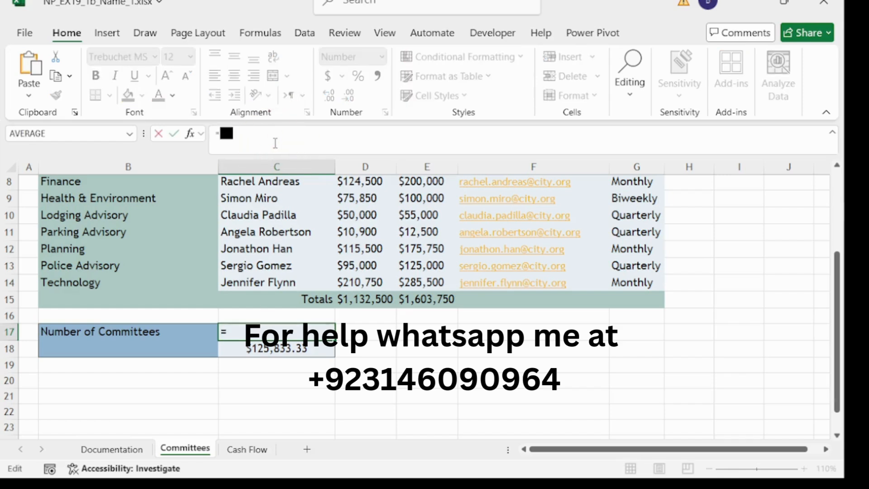
{"action": "type", "text": "count"}
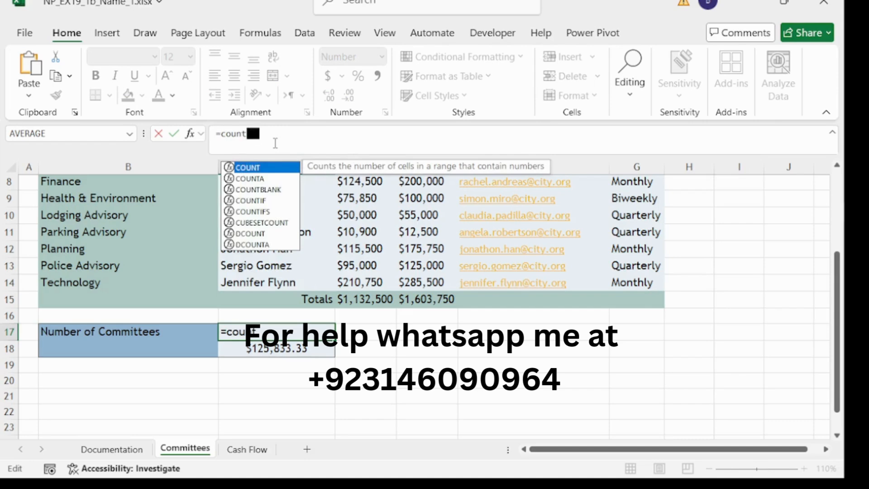
{"action": "double_click", "coordinate": [246, 168]}
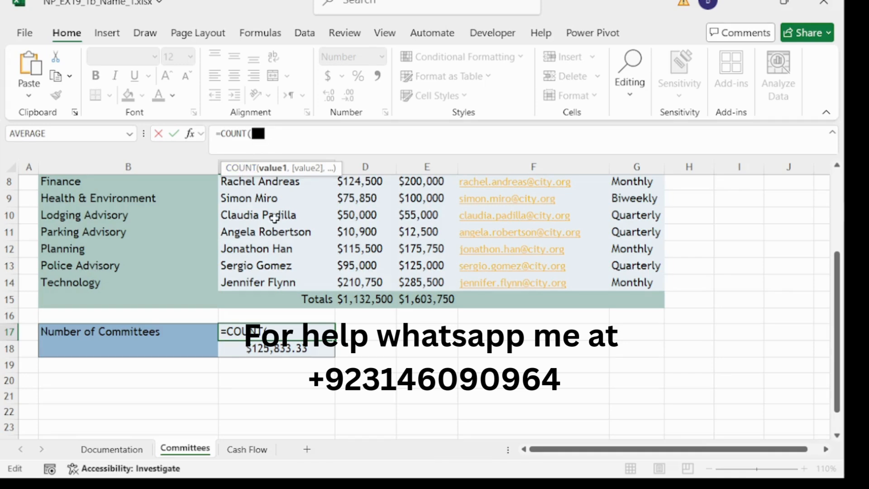
{"action": "scroll", "coordinate": [274, 218], "scroll_direction": "up", "scroll_amount": 2}
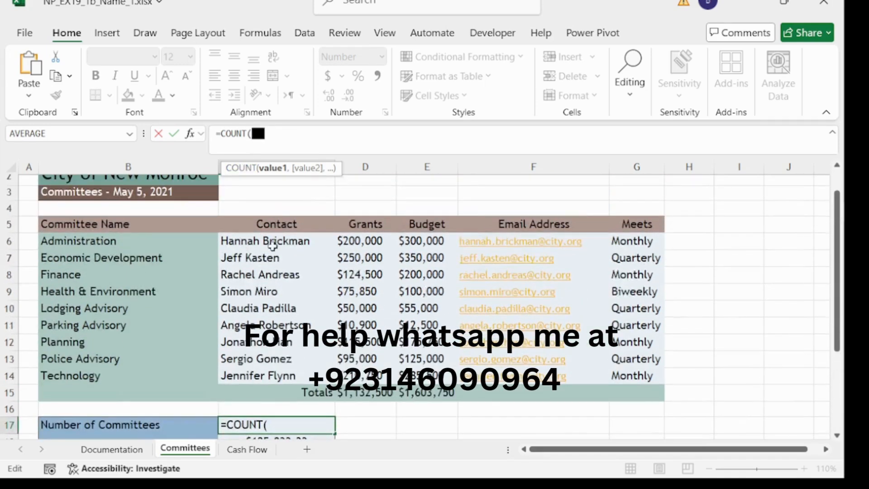
{"action": "left_click_drag", "start_coordinate": [352, 242], "coordinate": [364, 375]}
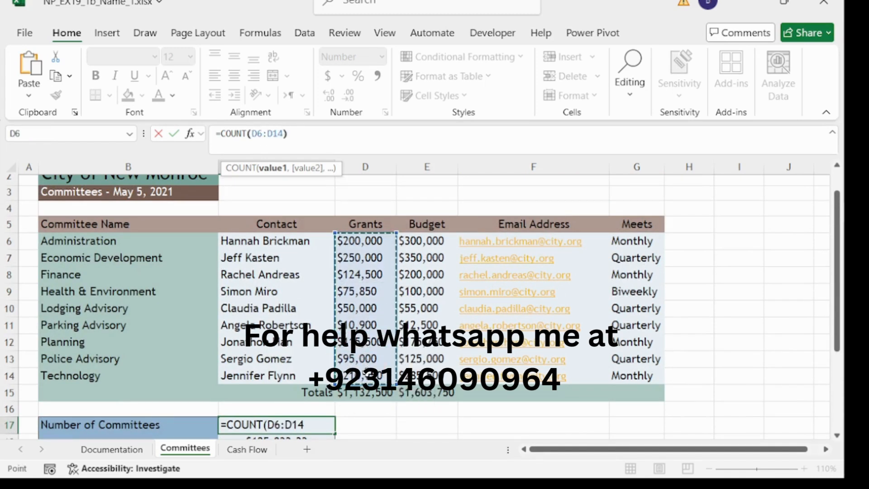
{"action": "type", "text": ")"}
{"action": "key", "text": "Return"}
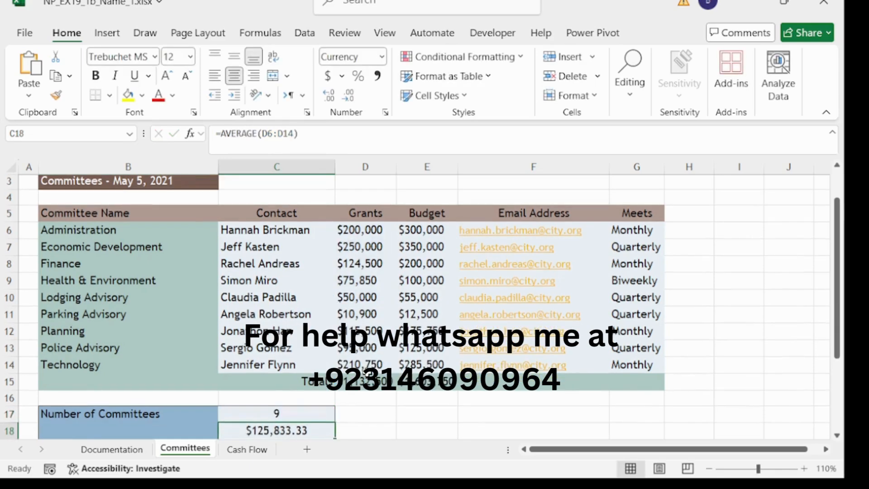
{"action": "scroll", "coordinate": [403, 432], "scroll_direction": "down", "scroll_amount": 2}
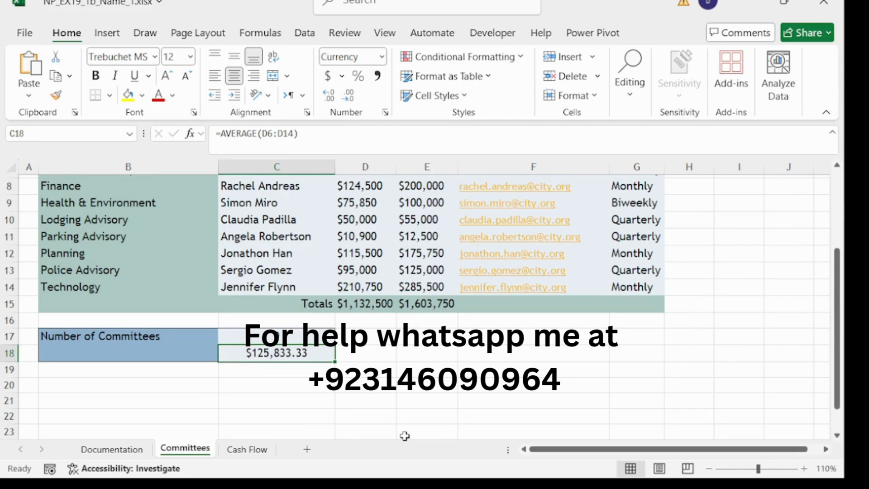
- Type the label Average Grant into cell B18 beside the grants average
{"action": "left_click", "coordinate": [181, 353]}
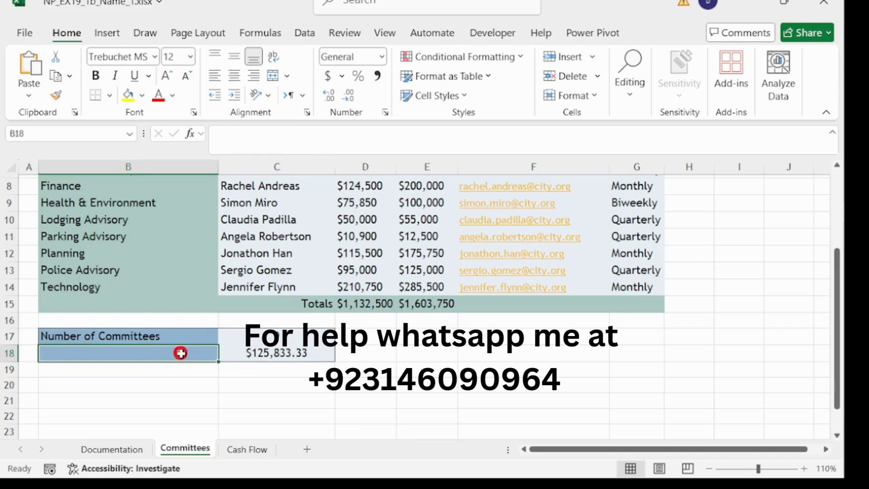
{"action": "left_click", "coordinate": [288, 133]}
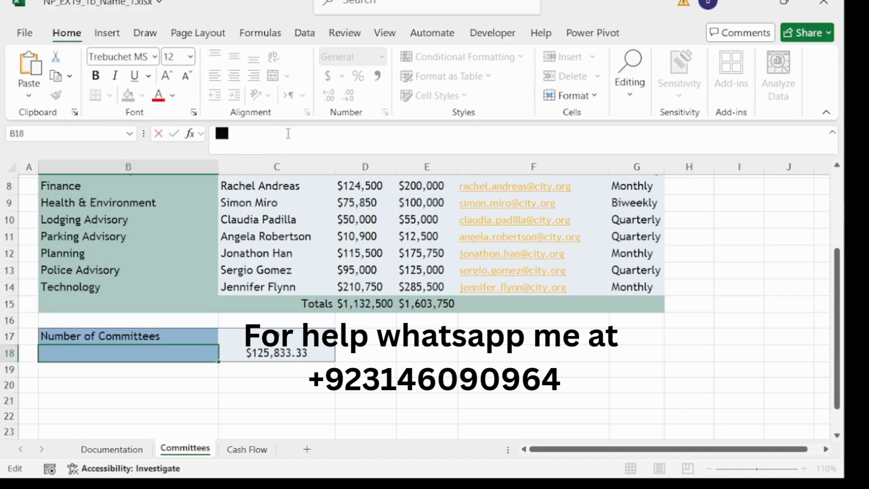
{"action": "type", "text": "Avera"}
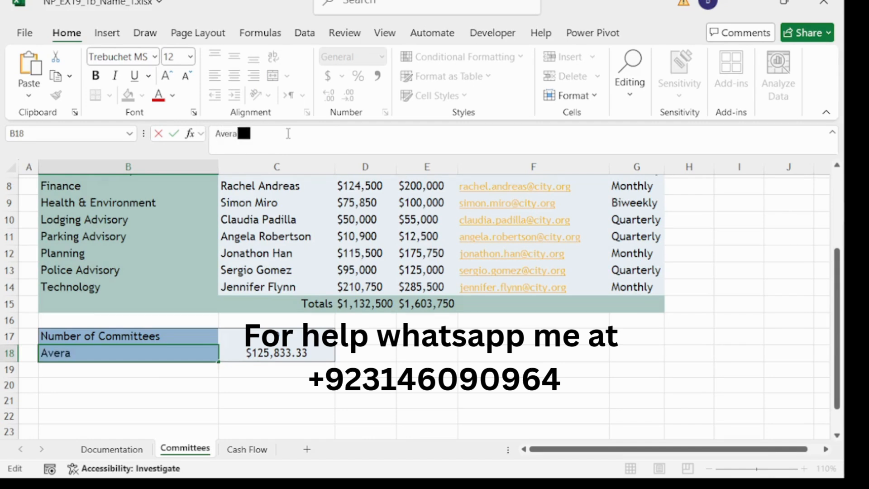
{"action": "type", "text": "ge Gran"}
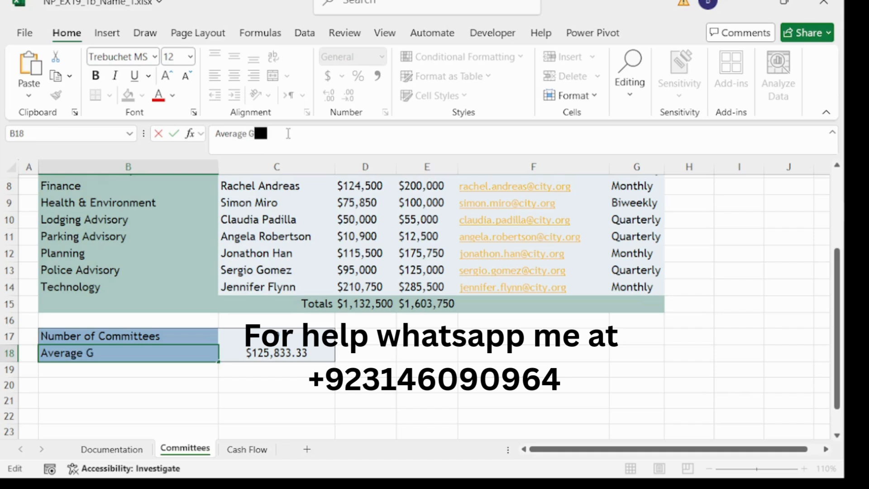
{"action": "type", "text": "t"}
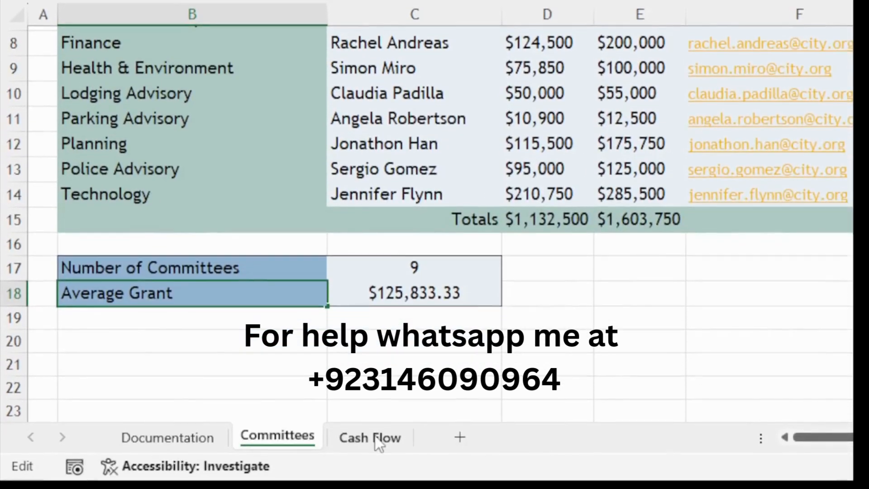
- Switch to the Cash Flow sheet and set its page orientation to Landscape
{"action": "left_click", "coordinate": [376, 433]}
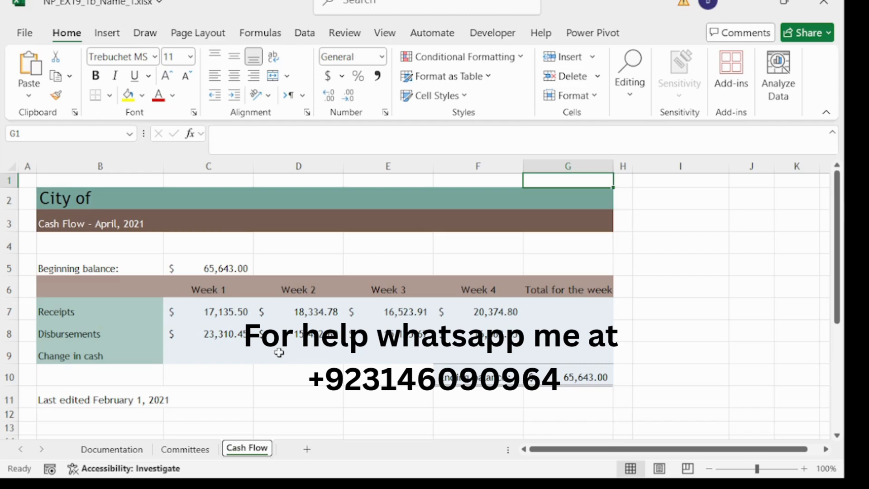
{"action": "left_click", "coordinate": [191, 38]}
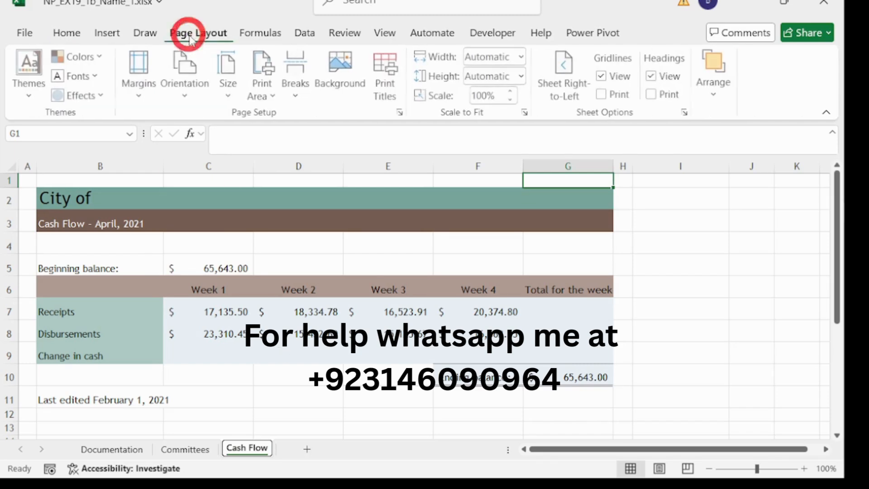
{"action": "left_click", "coordinate": [187, 95]}
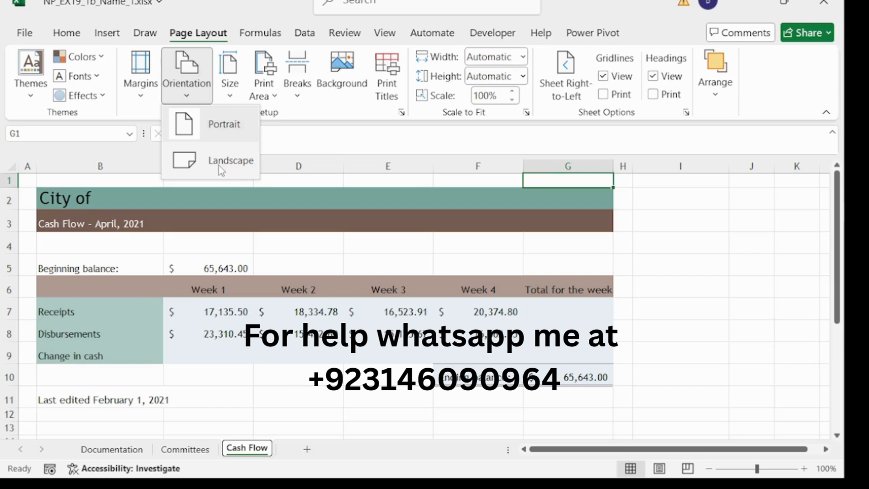
{"action": "left_click", "coordinate": [222, 160]}
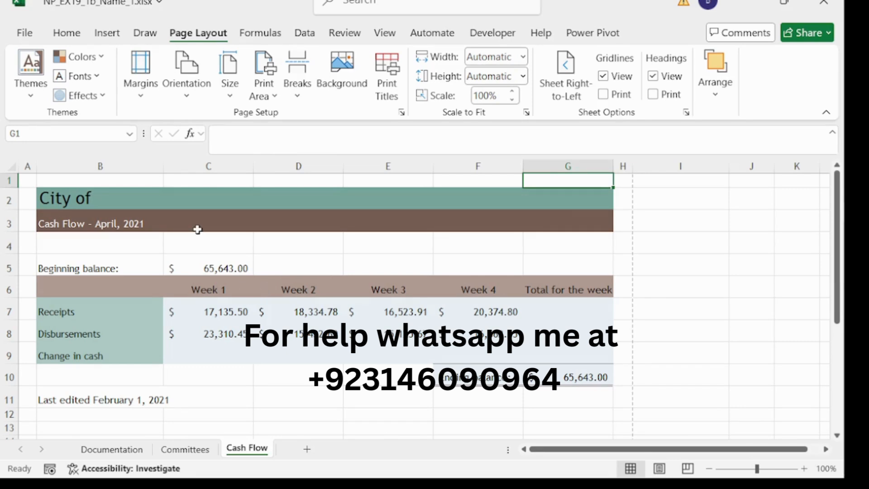
{"action": "left_click", "coordinate": [107, 195]}
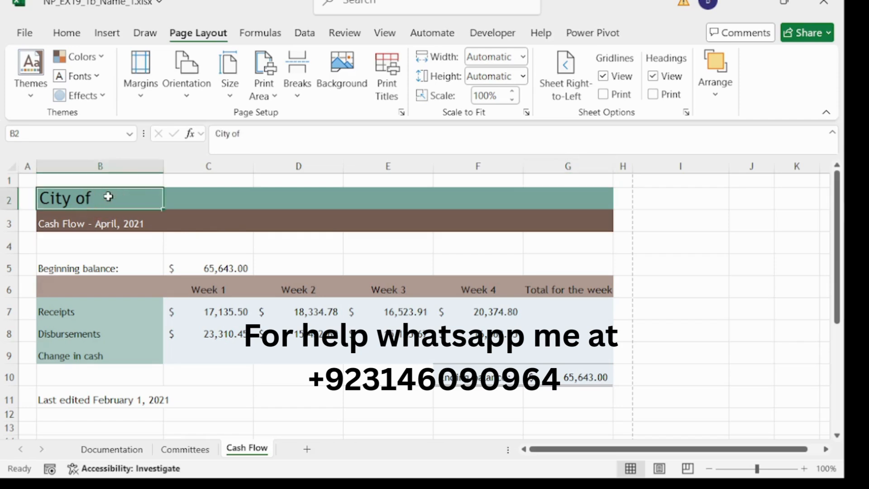
- Append New Monroe to the B2 title so it reads City of New Monroe
{"action": "left_click", "coordinate": [346, 133]}
{"action": "type", "text": "Ne"}
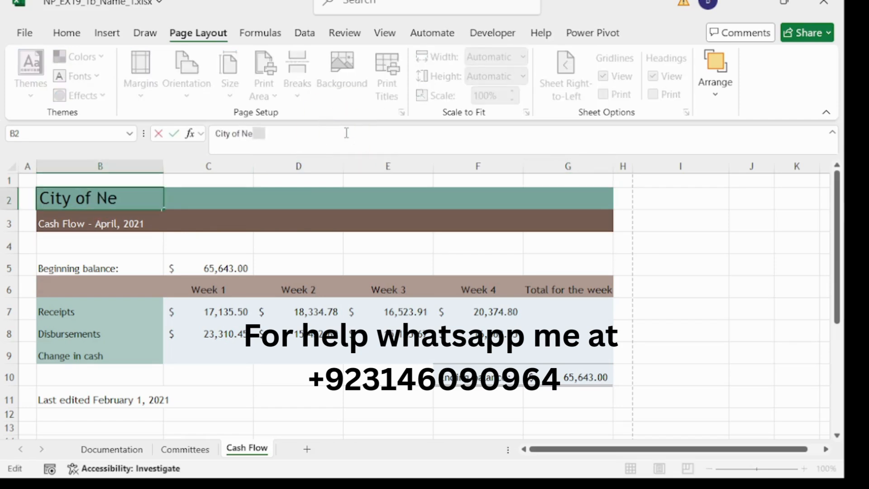
{"action": "type", "text": "w Mon"}
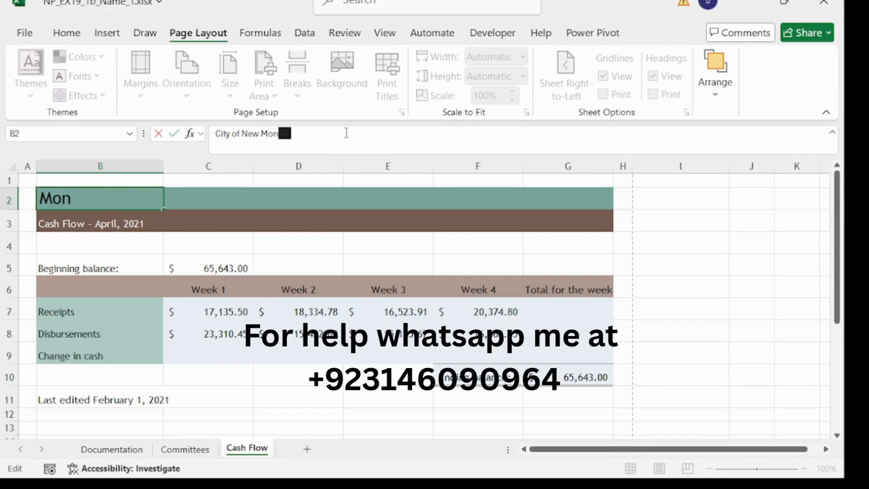
{"action": "type", "text": "roe"}
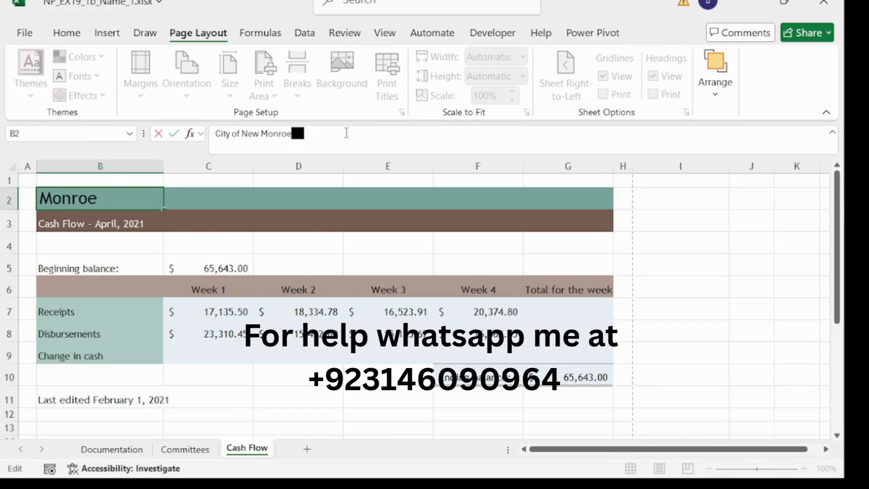
{"action": "key", "text": "Return"}
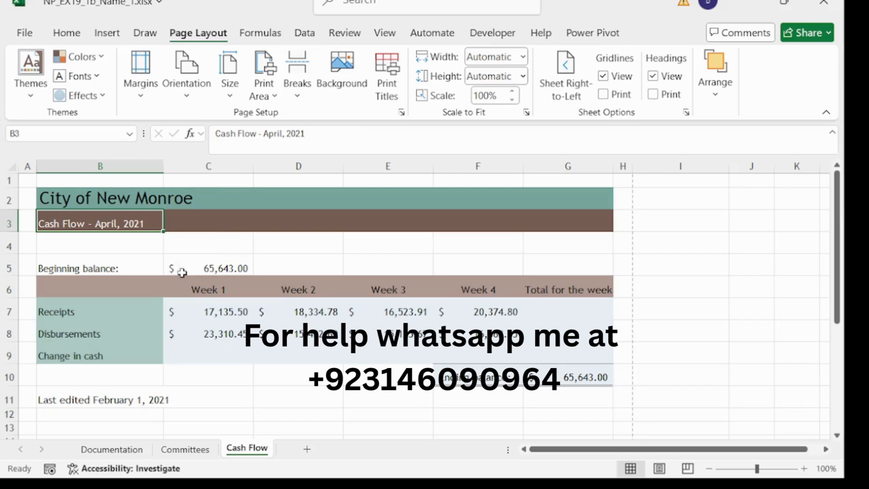
- Set font size 12 on Cash Flow cells B5:B9 and C5
{"action": "left_click", "coordinate": [88, 268]}
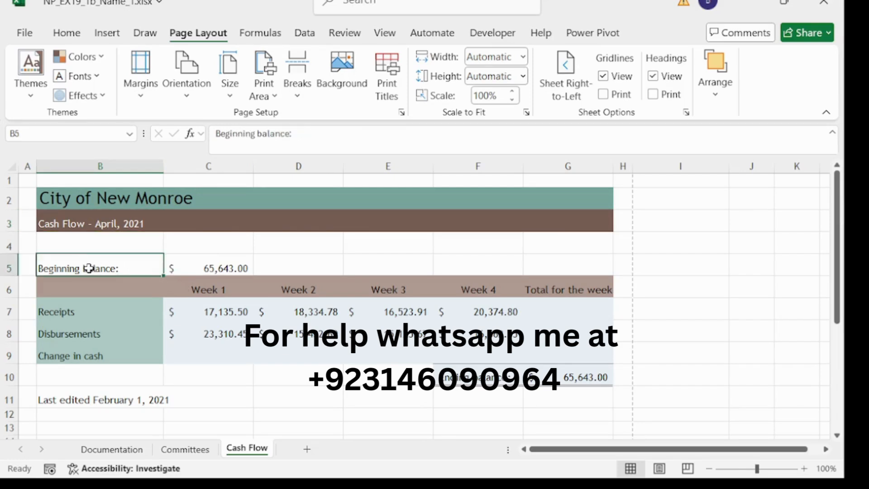
{"action": "left_click_drag", "start_coordinate": [88, 269], "coordinate": [88, 358]}
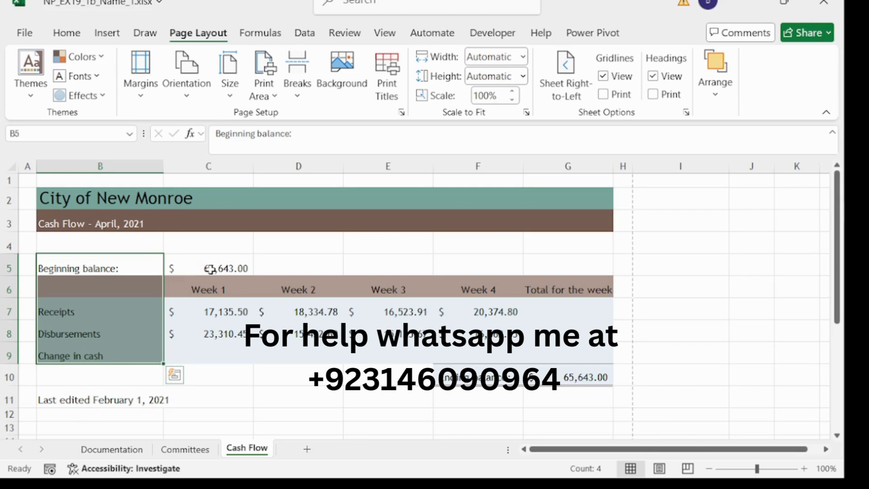
{"action": "left_click", "coordinate": [230, 270]}
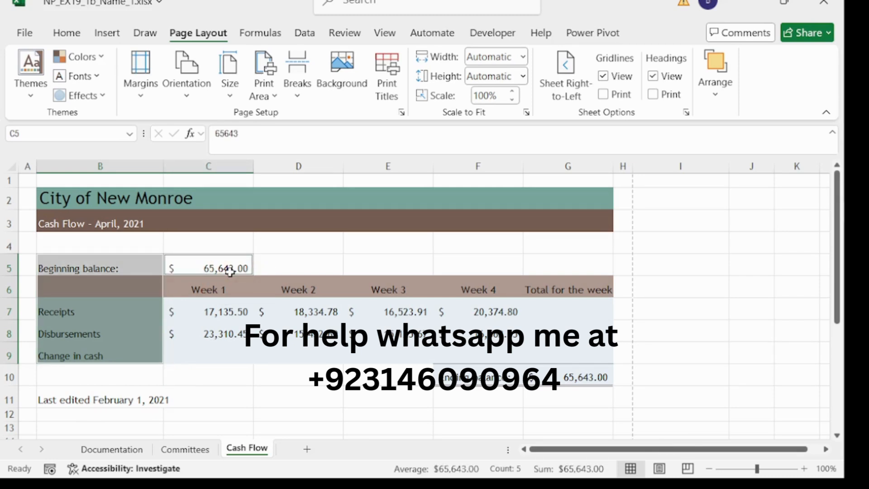
{"action": "left_click", "coordinate": [67, 36]}
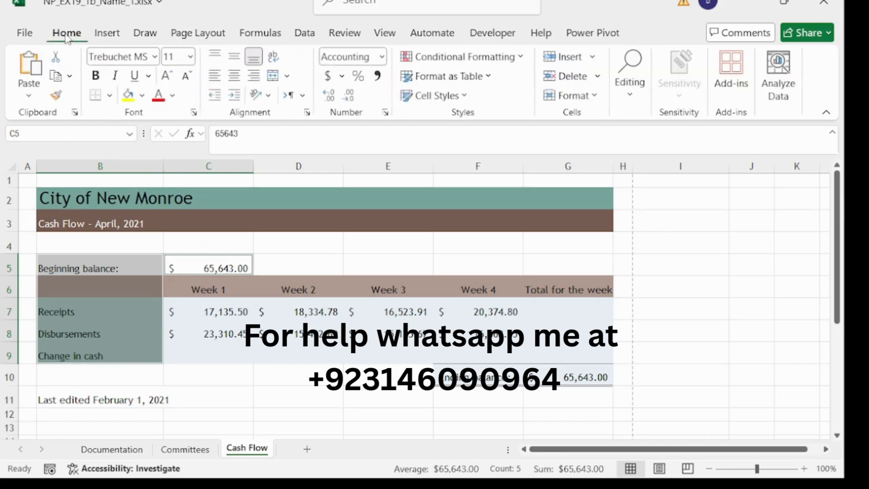
{"action": "left_click", "coordinate": [191, 57]}
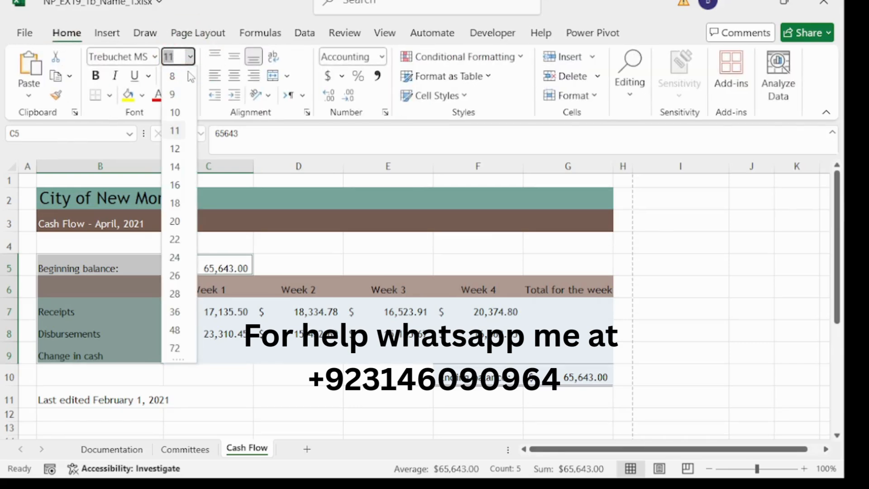
{"action": "left_click", "coordinate": [180, 149]}
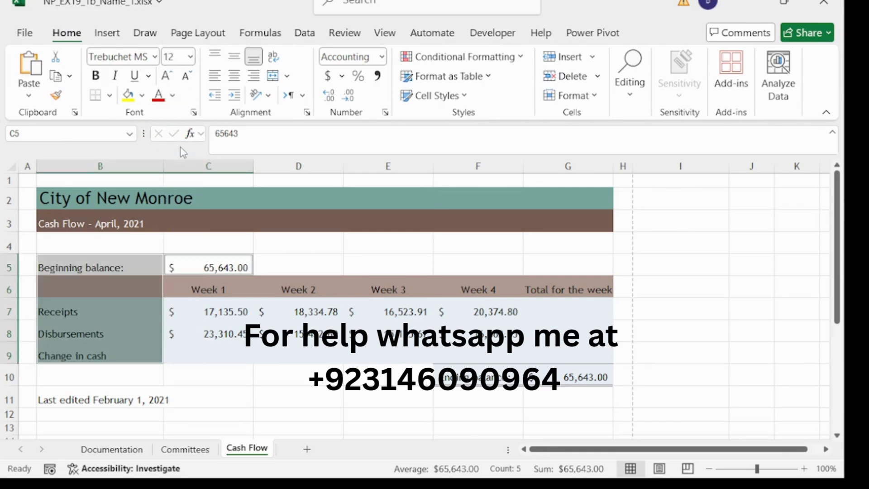
{"action": "left_click", "coordinate": [287, 261]}
{"action": "left_click", "coordinate": [228, 261]}
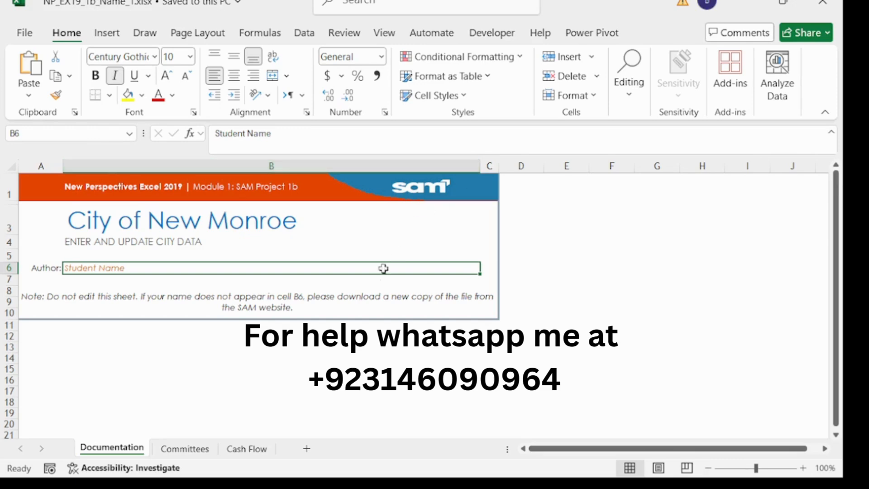
- On the Committees sheet, cut the title and subtitle from C2:C3 and paste them into B2:B3
{"action": "left_click", "coordinate": [190, 452]}
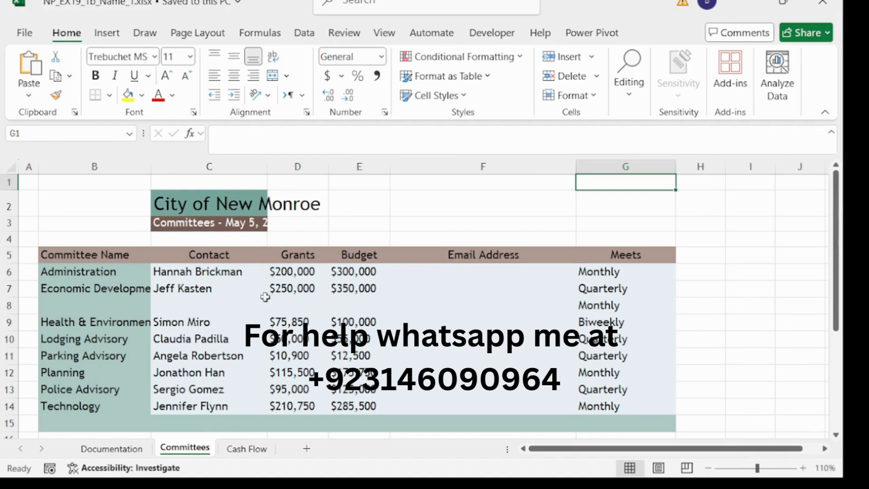
{"action": "left_click", "coordinate": [184, 201]}
{"action": "left_click_drag", "start_coordinate": [184, 201], "coordinate": [183, 225]}
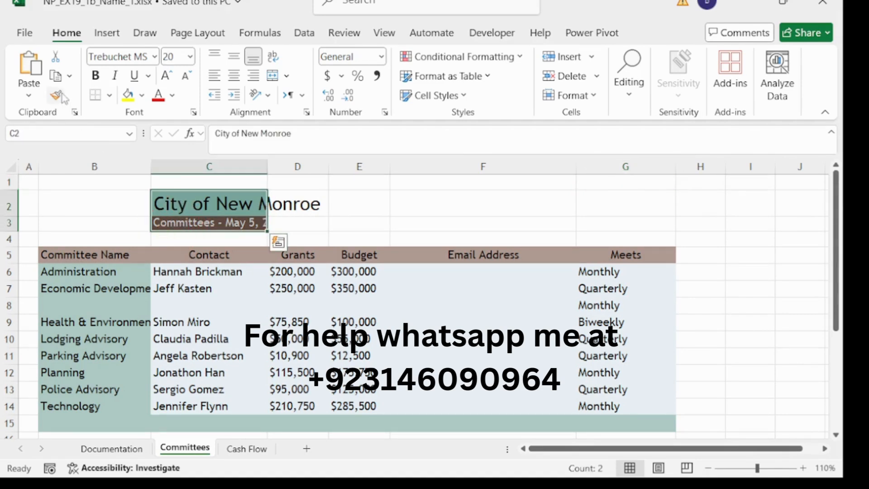
{"action": "left_click", "coordinate": [55, 57]}
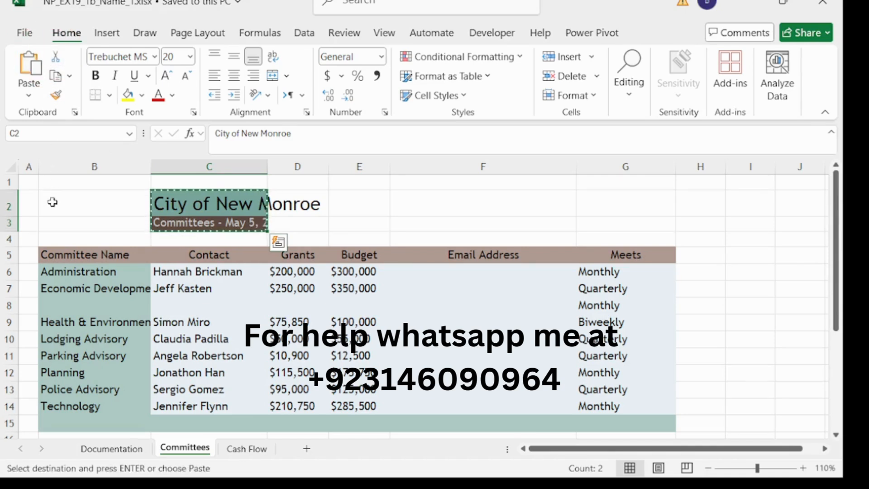
{"action": "left_click_drag", "start_coordinate": [53, 202], "coordinate": [55, 223]}
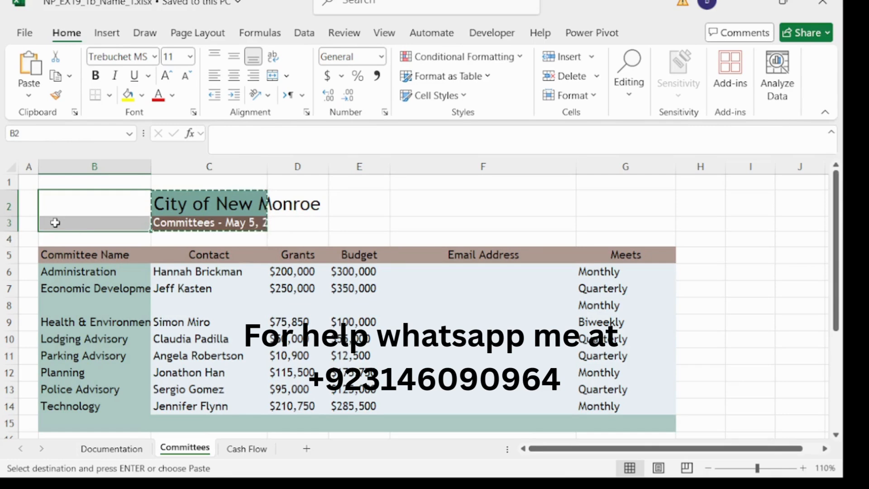
{"action": "key", "text": "ctrl+v"}
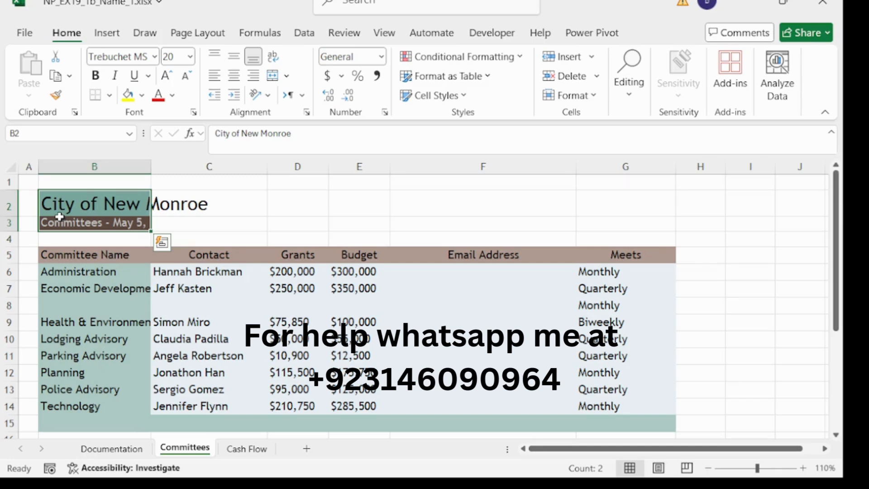
- AutoFit column B to its longest committee name
{"action": "left_click", "coordinate": [110, 164]}
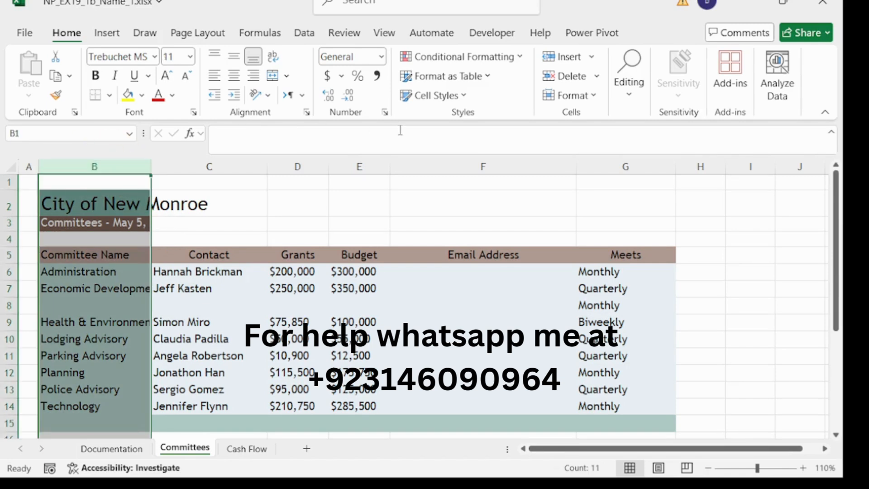
{"action": "left_click", "coordinate": [586, 100]}
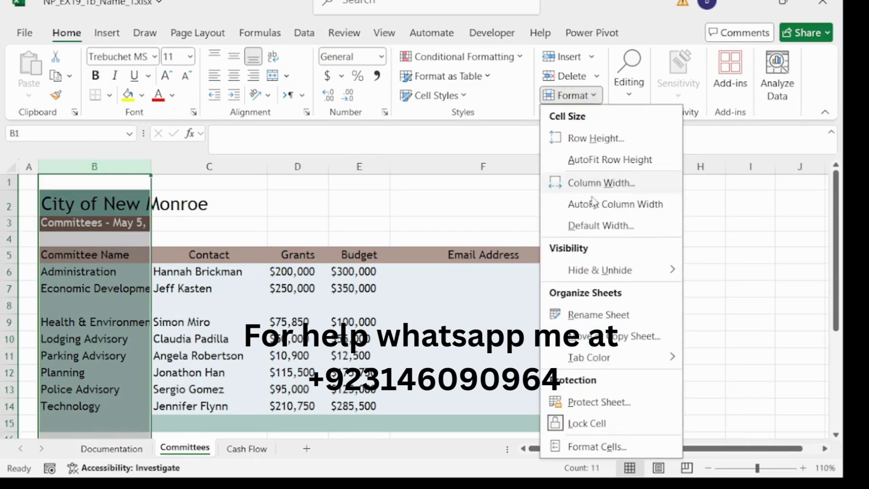
{"action": "left_click", "coordinate": [620, 208]}
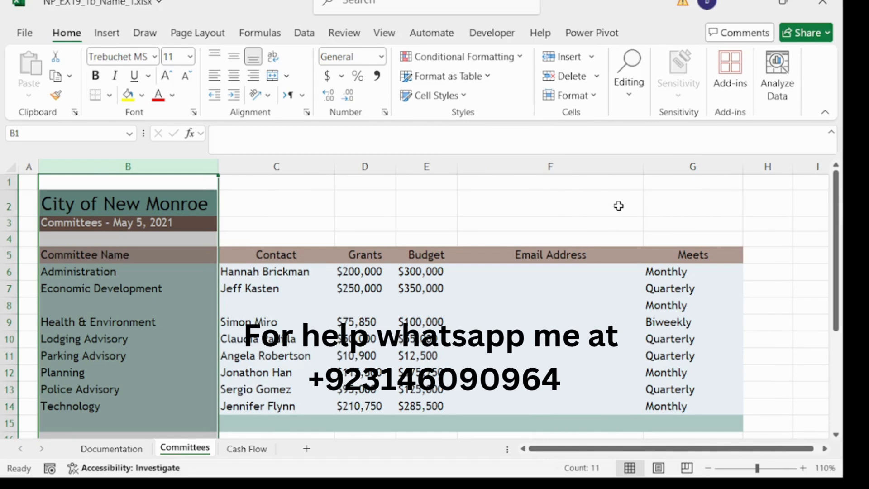
- Set the Email Address column F width to 26
{"action": "left_click", "coordinate": [558, 167]}
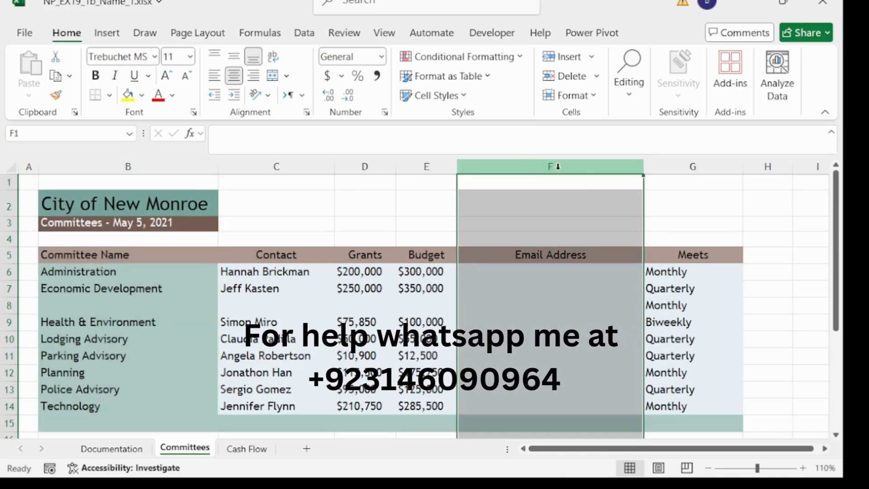
{"action": "right_click", "coordinate": [558, 166]}
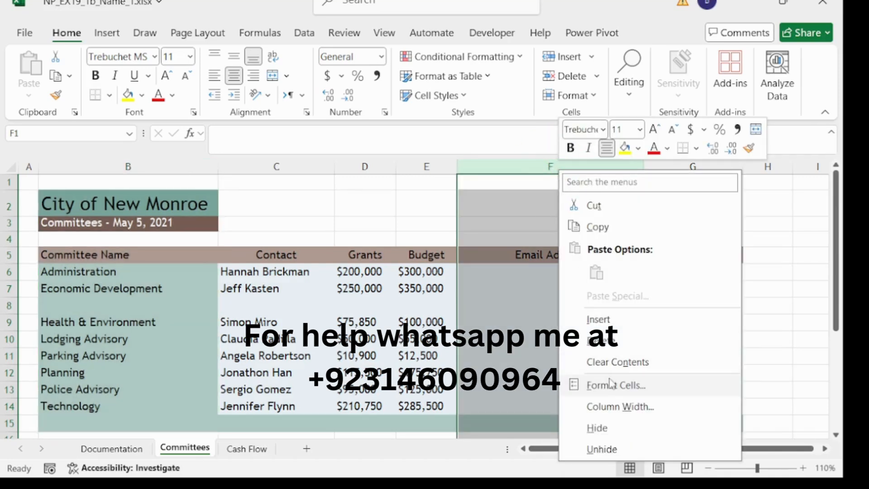
{"action": "left_click", "coordinate": [621, 408]}
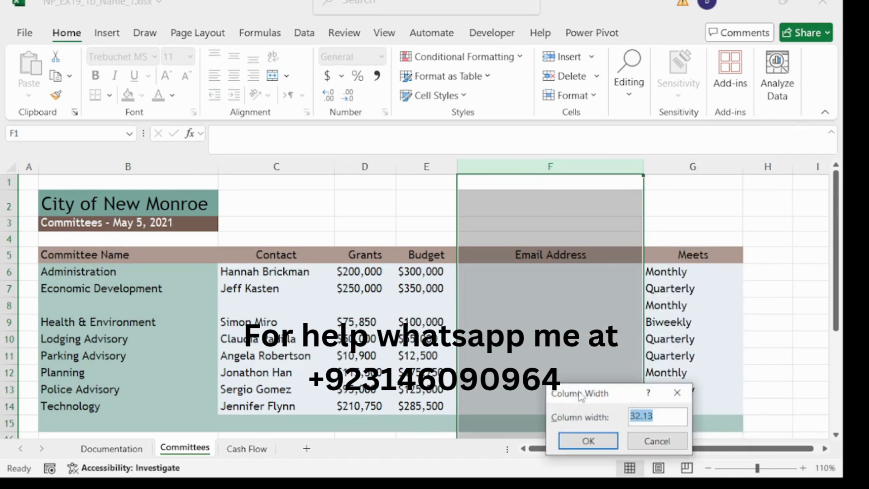
{"action": "left_click_drag", "start_coordinate": [573, 389], "coordinate": [361, 154]}
{"action": "type", "text": "26.00"}
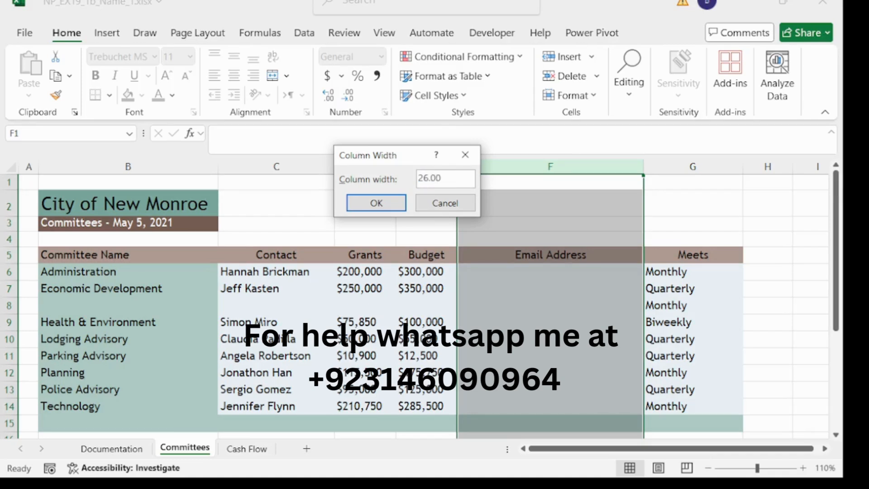
{"action": "left_click", "coordinate": [360, 200]}
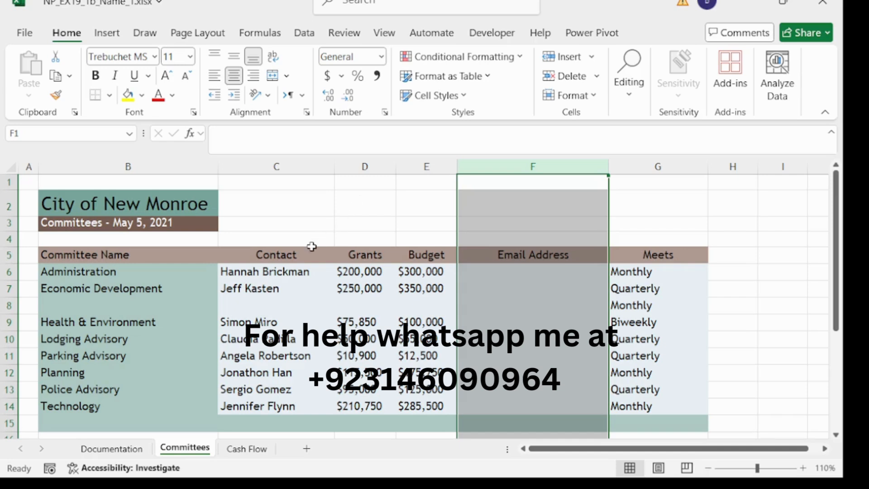
- Enter Finance in B8 and the contact's correctly spelled name in C8
{"action": "left_click", "coordinate": [140, 304]}
{"action": "left_click", "coordinate": [256, 147]}
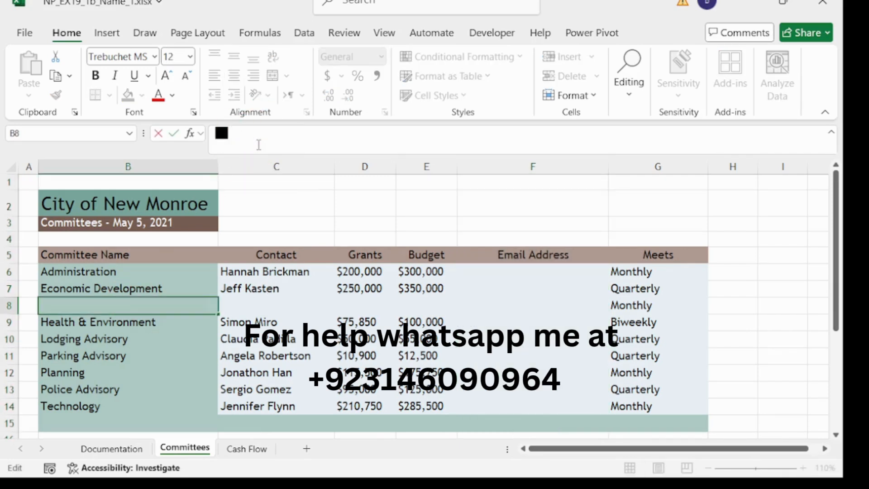
{"action": "type", "text": "Fin"}
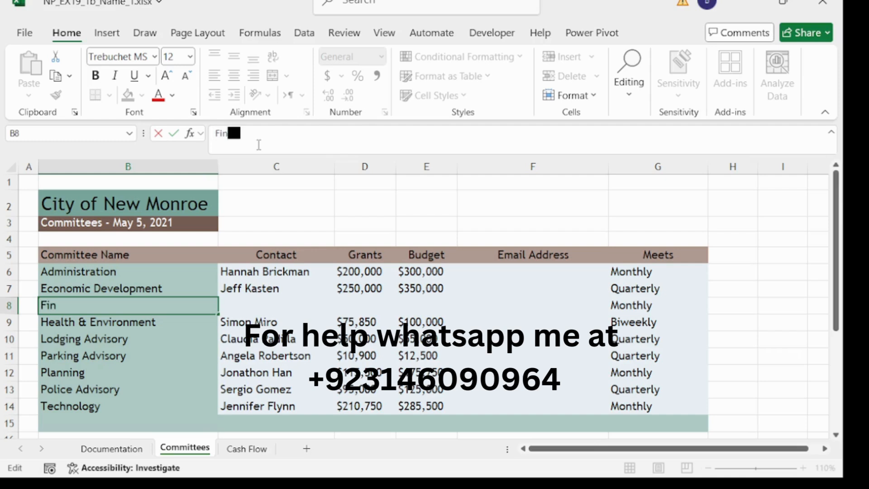
{"action": "type", "text": "ance"}
{"action": "left_click", "coordinate": [278, 303]}
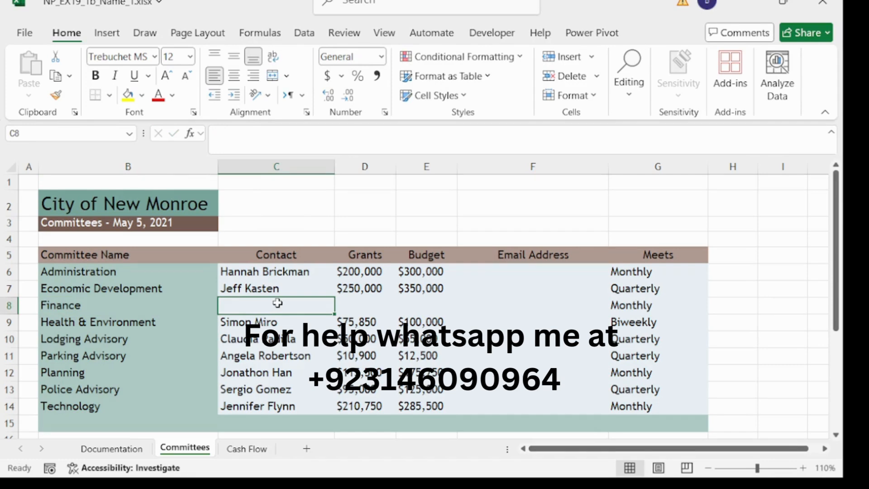
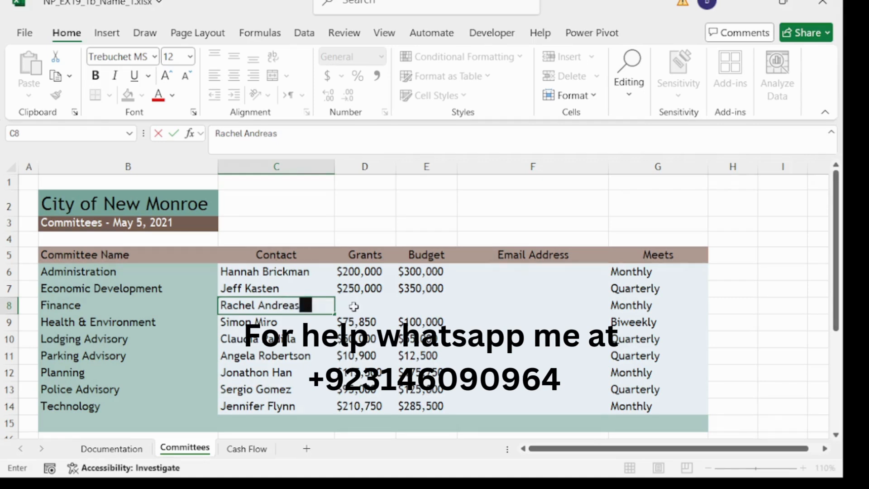
{"action": "left_click", "coordinate": [366, 308]}
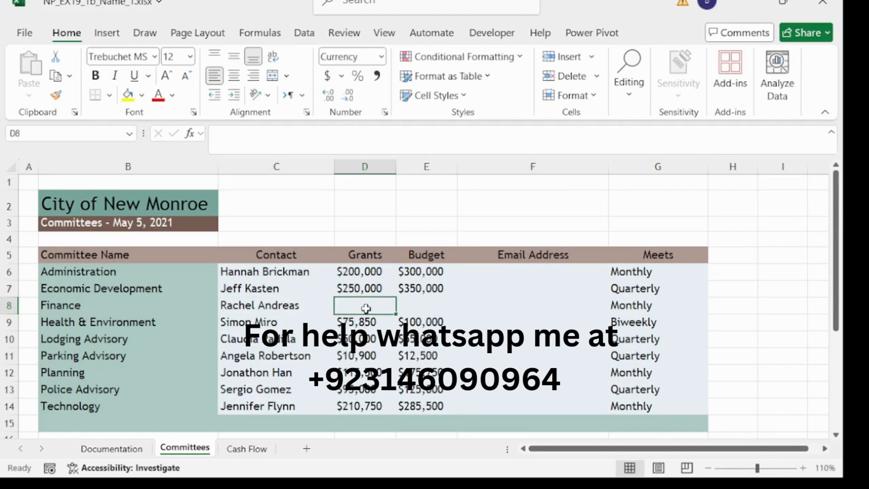
- Enter 124,500 in D8 for grants and 200,000 in E8 for budget
{"action": "type", "text": "1"}
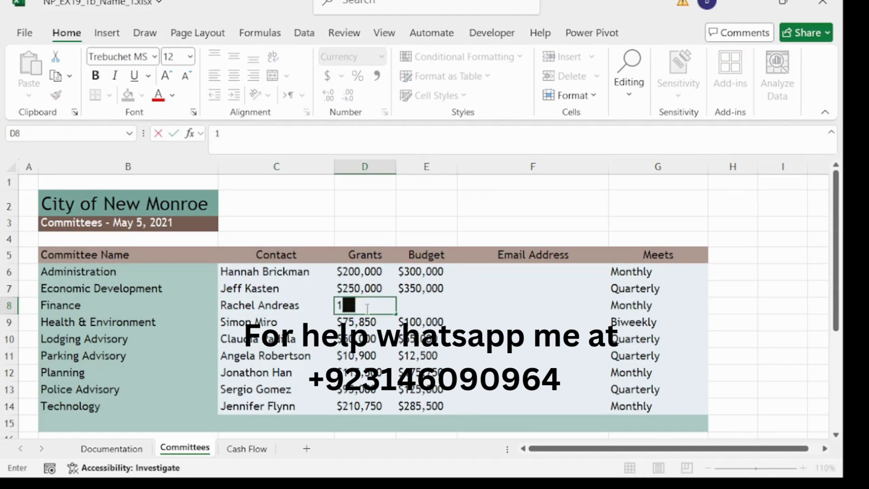
{"action": "type", "text": "24,500"}
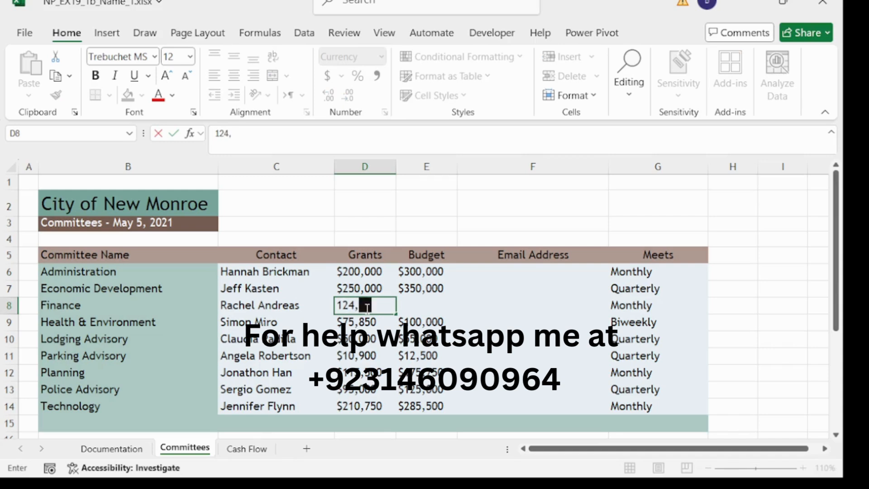
{"action": "left_click", "coordinate": [430, 306]}
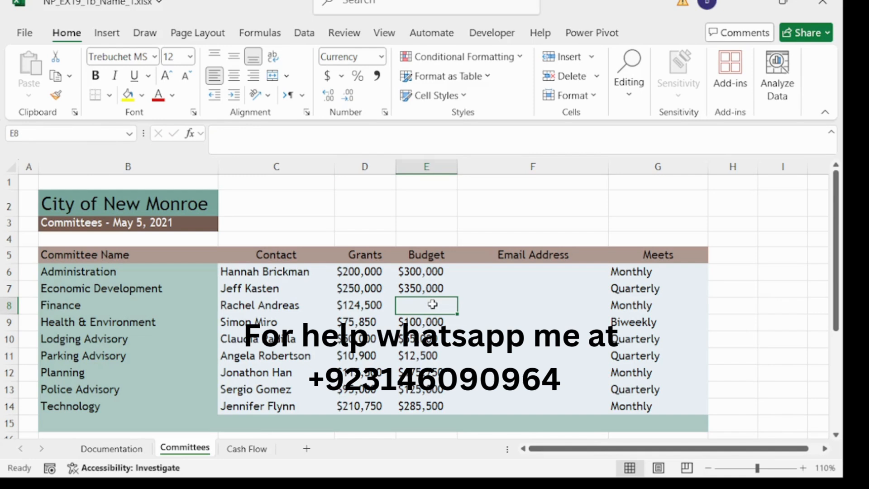
{"action": "type", "text": "200"}
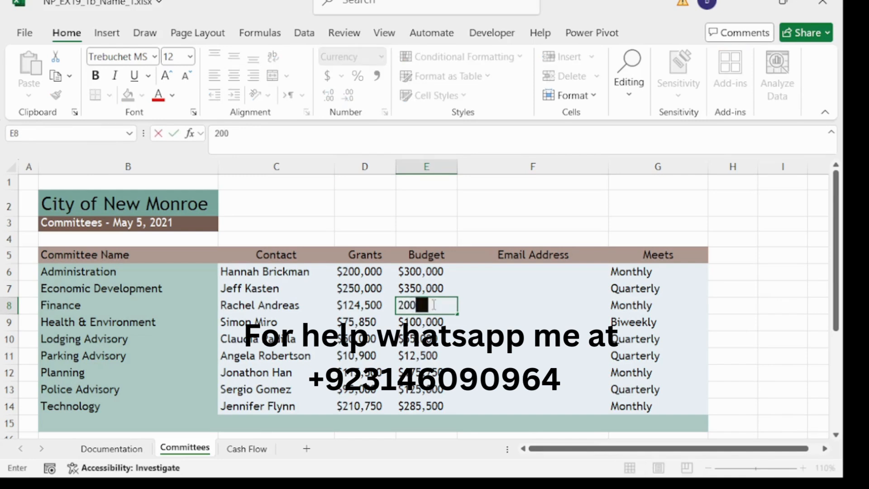
{"action": "type", "text": ",000"}
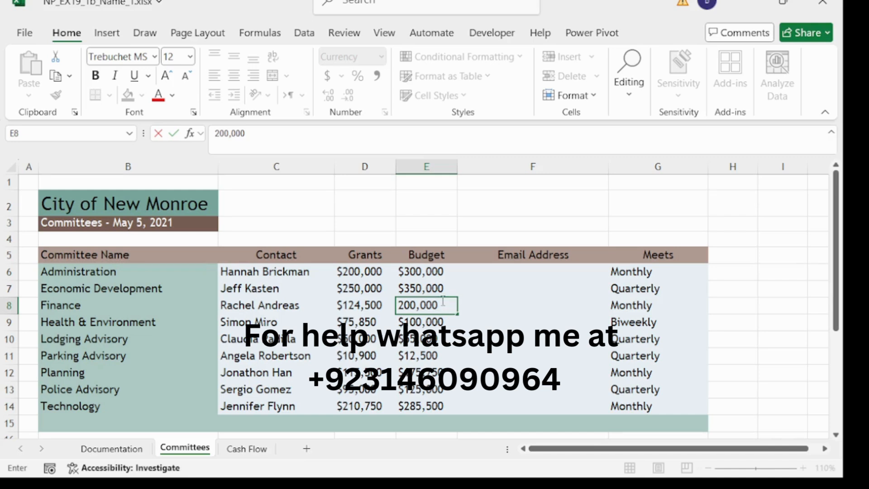
{"action": "left_click", "coordinate": [515, 272]}
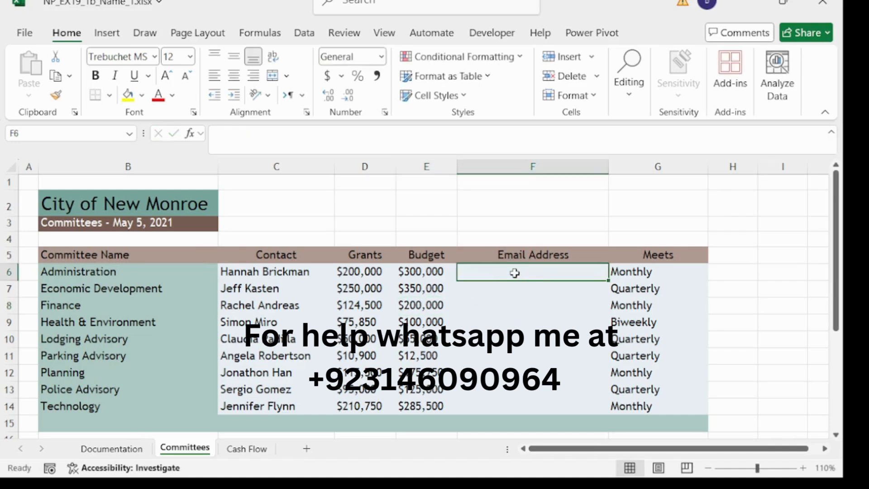
- Type the first contact's email address in F6 and fill it down to F14
{"action": "left_click", "coordinate": [345, 133]}
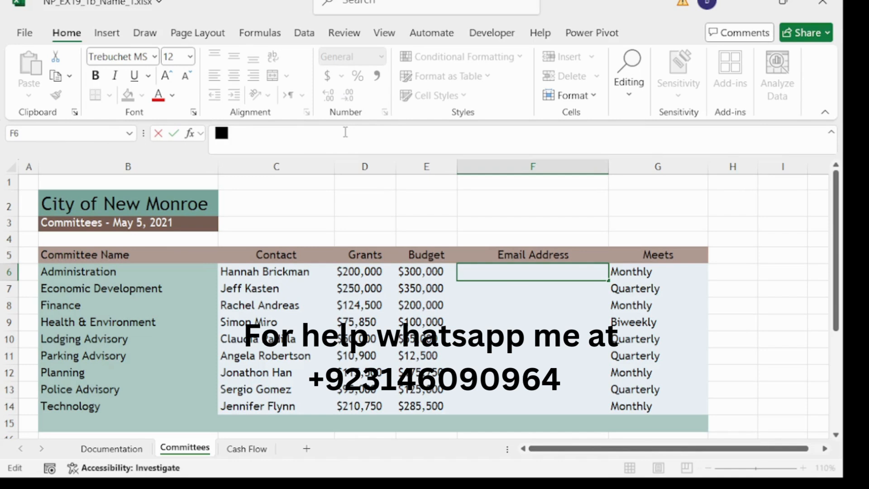
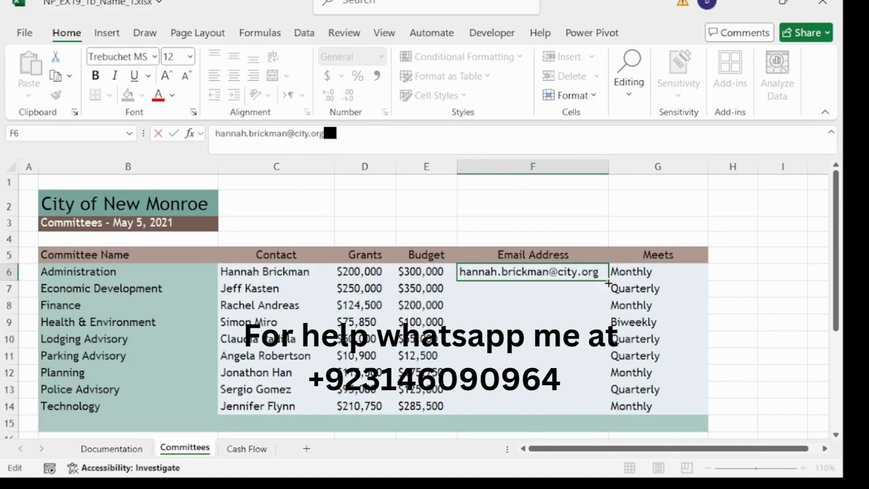
{"action": "left_click", "coordinate": [608, 282]}
{"action": "left_click_drag", "start_coordinate": [608, 281], "coordinate": [597, 414]}
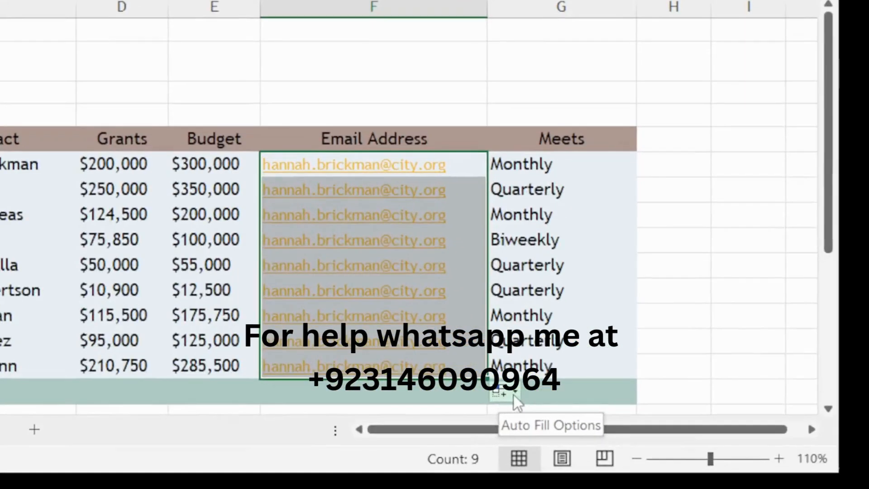
- Switch the fill to Flash Fill so each row gets its own contact's address
{"action": "left_click", "coordinate": [504, 397]}
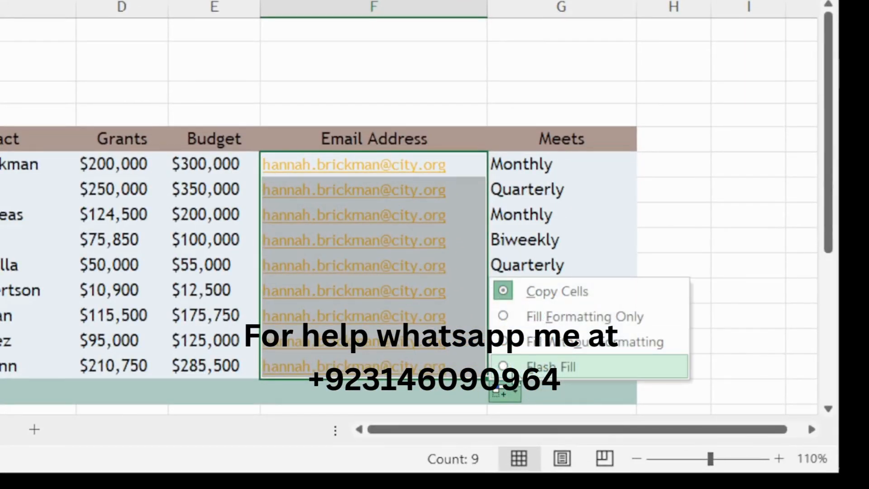
{"action": "left_click", "coordinate": [503, 369]}
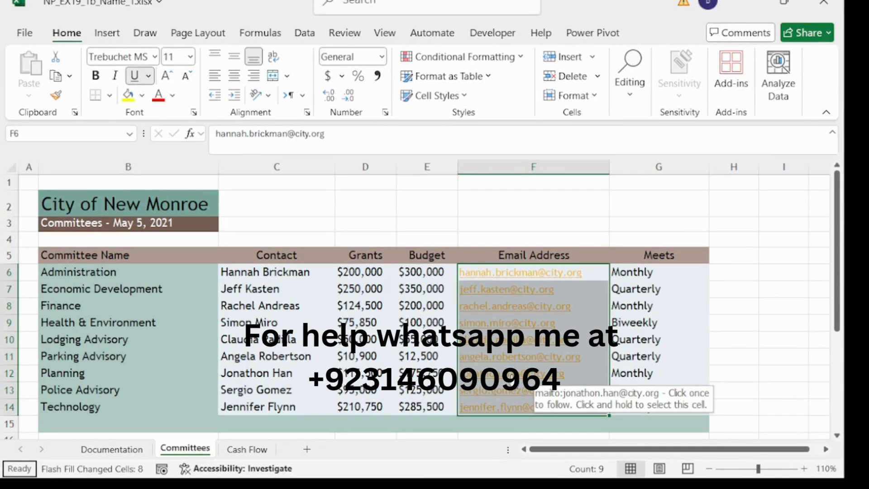
{"action": "left_click", "coordinate": [633, 167]}
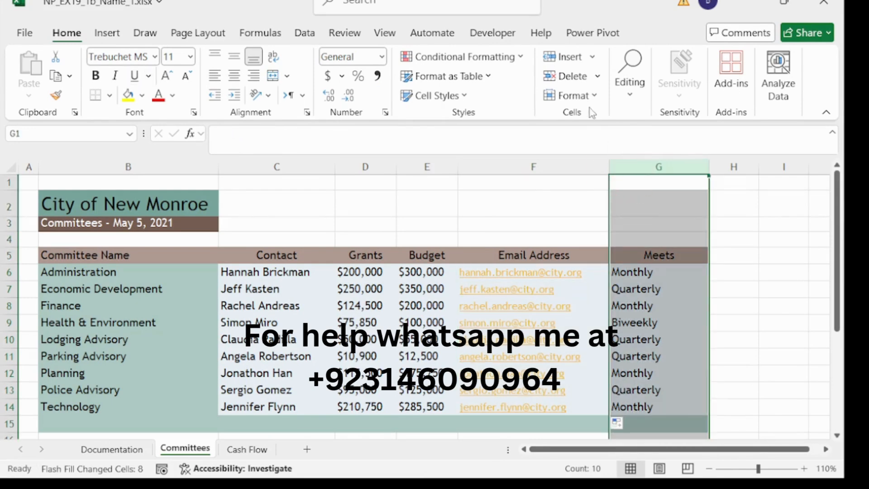
- AutoFit the Meets column G to entries like Quarterly and Biweekly
{"action": "left_click", "coordinate": [571, 95]}
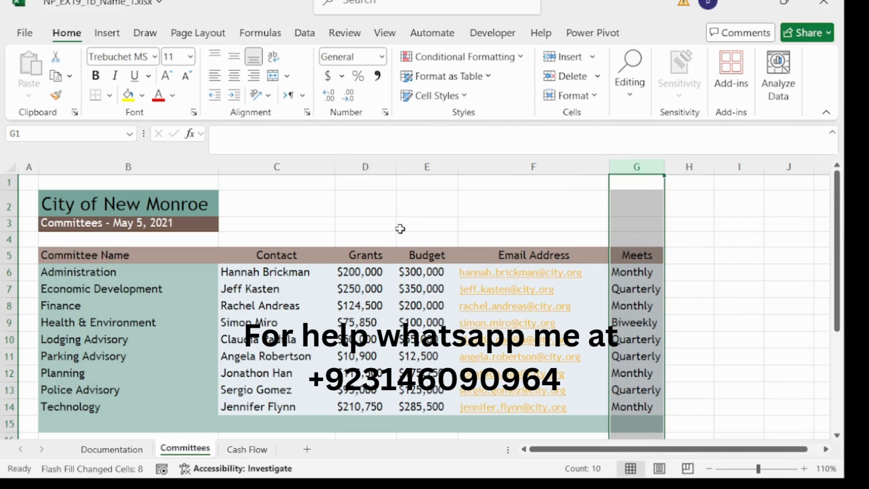
{"action": "scroll", "coordinate": [332, 224], "scroll_direction": "down", "scroll_amount": 2}
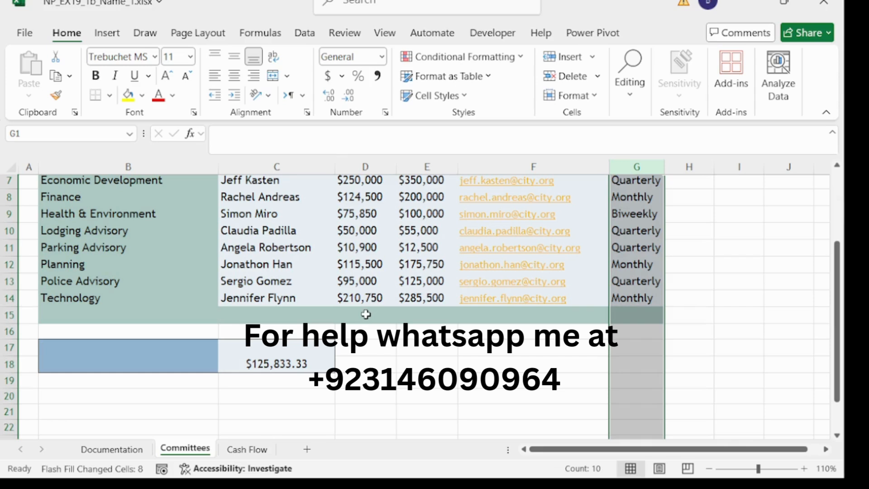
- Type the label 'Totals' into D15, correcting the 'Totaals' typo
{"action": "left_click", "coordinate": [366, 315]}
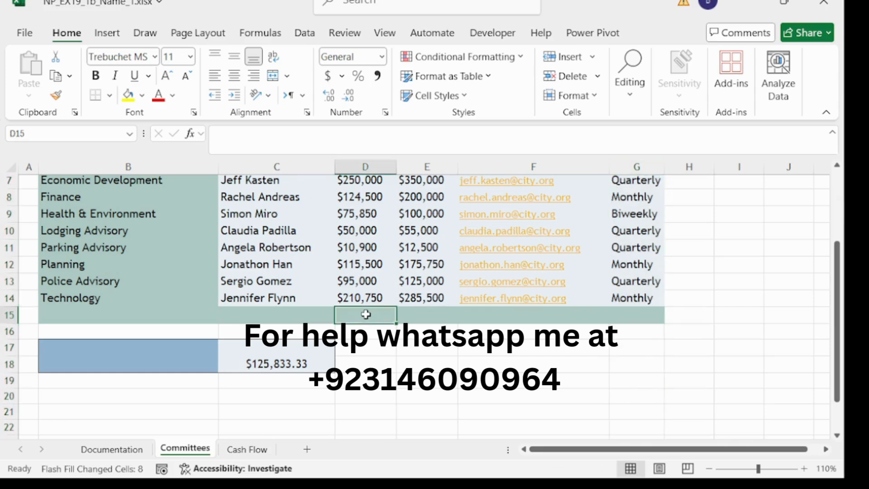
{"action": "left_click", "coordinate": [313, 139]}
{"action": "type", "text": "Totaals"}
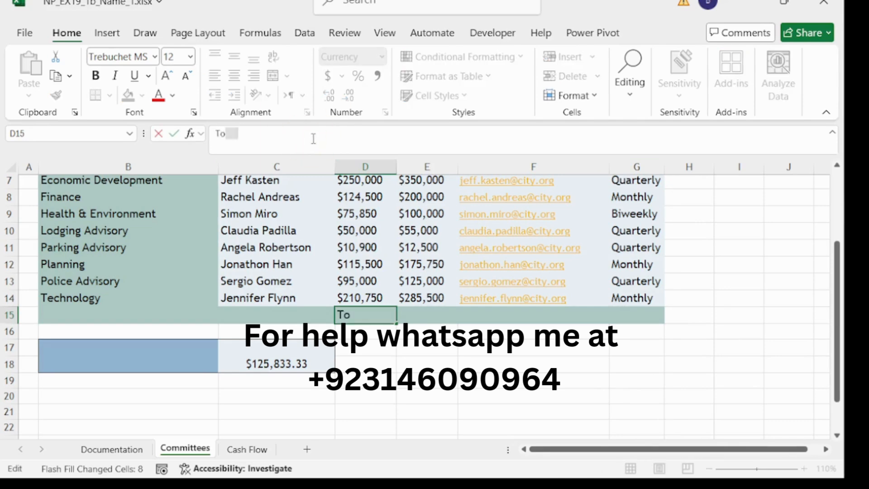
{"action": "key", "text": "BackSpace"}
{"action": "key", "text": "BackSpace"}
{"action": "key", "text": "BackSpace"}
{"action": "type", "text": "ls"}
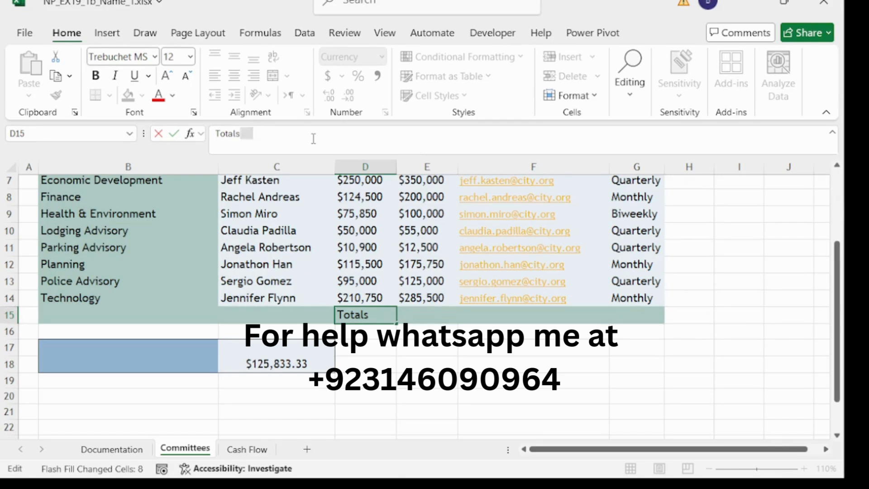
{"action": "left_click", "coordinate": [432, 317]}
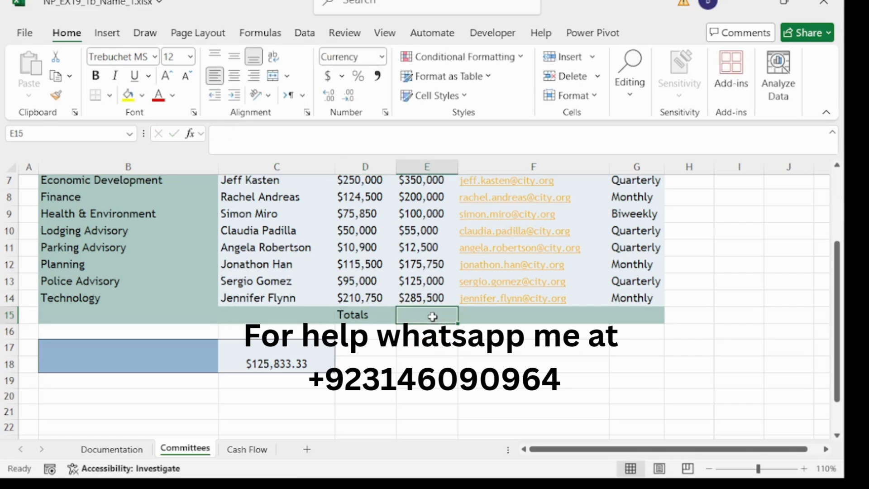
- Begin a SUM formula in the Budget total cell, removing a wrongly added reference
{"action": "left_click", "coordinate": [294, 145]}
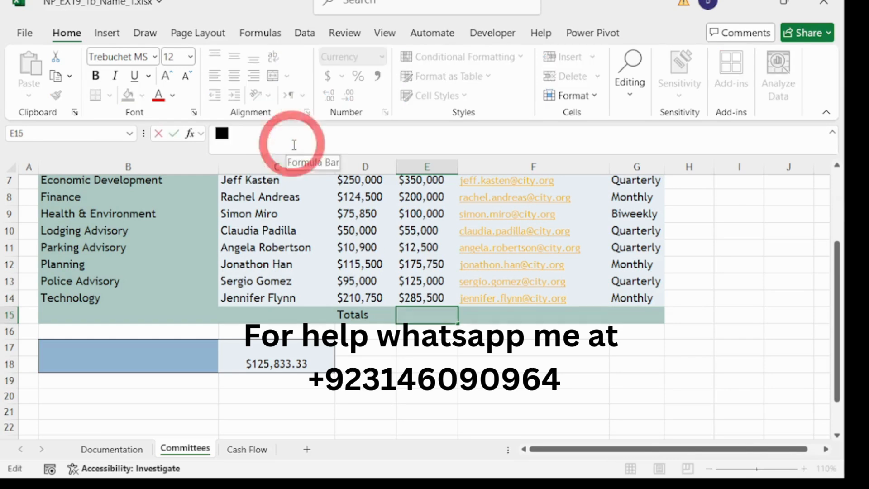
{"action": "type", "text": "=sum"}
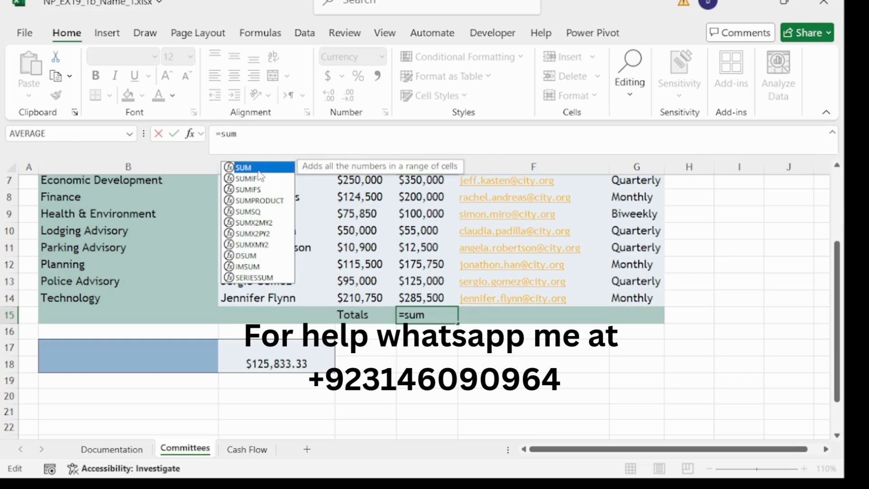
{"action": "double_click", "coordinate": [251, 168]}
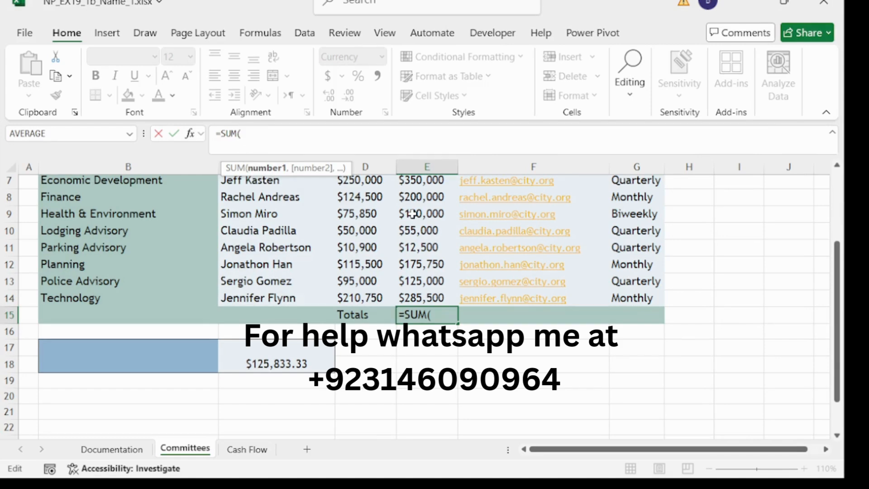
{"action": "scroll", "coordinate": [412, 214], "scroll_direction": "up", "scroll_amount": 2}
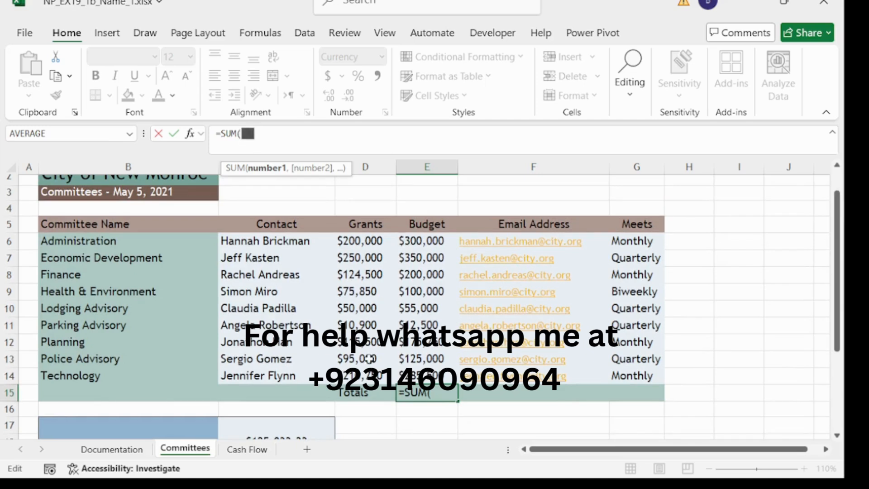
{"action": "left_click", "coordinate": [358, 395]}
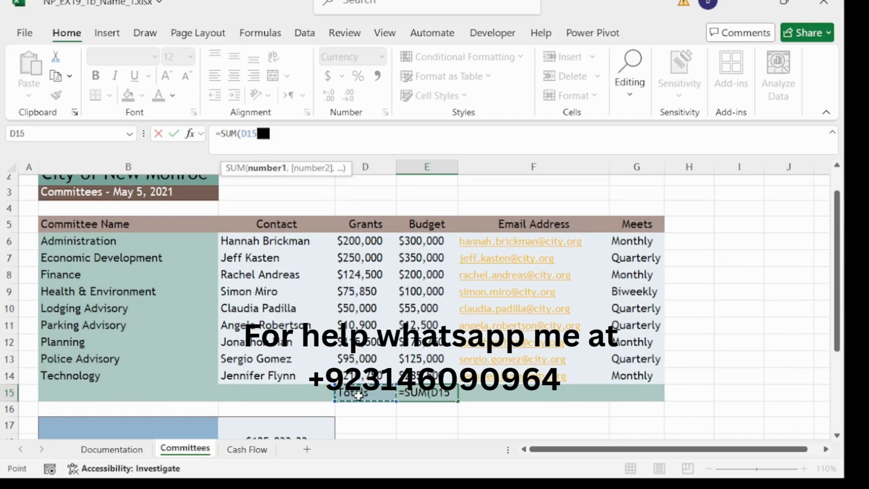
{"action": "key", "text": "BackSpace"}
{"action": "key", "text": "BackSpace"}
{"action": "key", "text": "BackSpace"}
{"action": "key", "text": "BackSpace"}
{"action": "key", "text": "BackSpace"}
{"action": "key", "text": "BackSpace"}
{"action": "key", "text": "BackSpace"}
{"action": "key", "text": "BackSpace"}
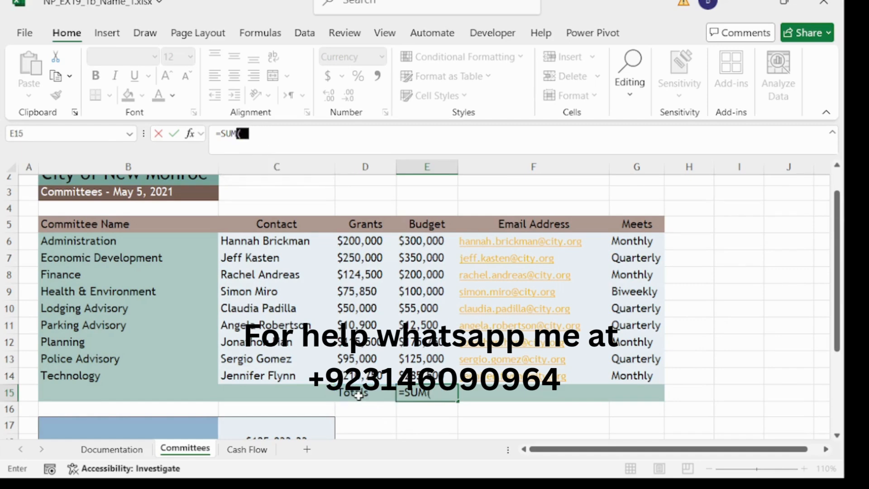
- Copy the Totals text out of D15 and clear it from that cell
{"action": "left_click", "coordinate": [358, 392]}
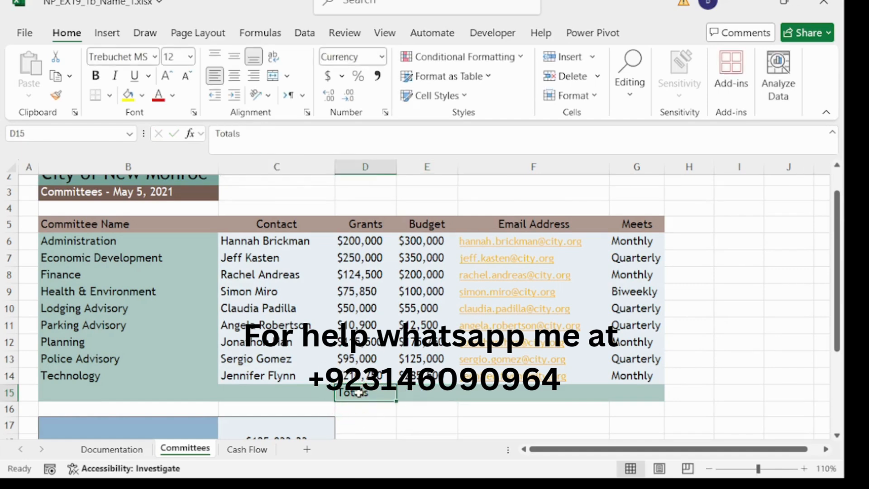
{"action": "left_click_drag", "start_coordinate": [247, 135], "coordinate": [172, 137]}
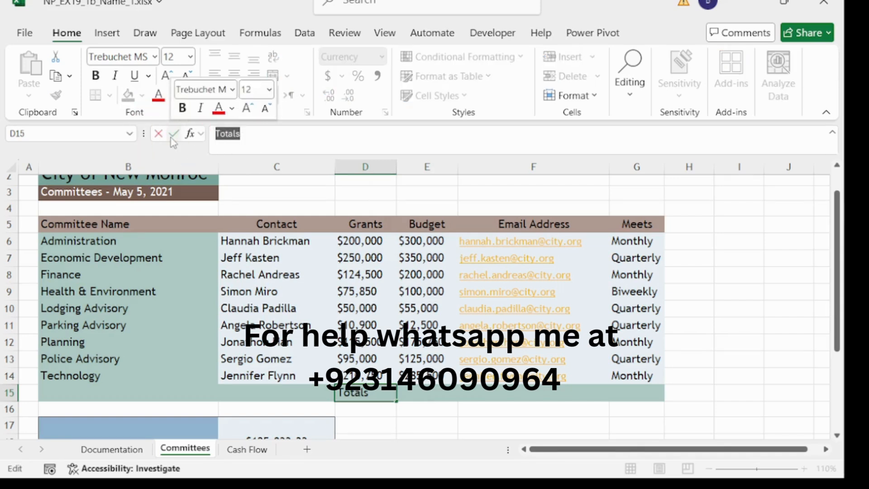
{"action": "key", "text": "ctrl+c"}
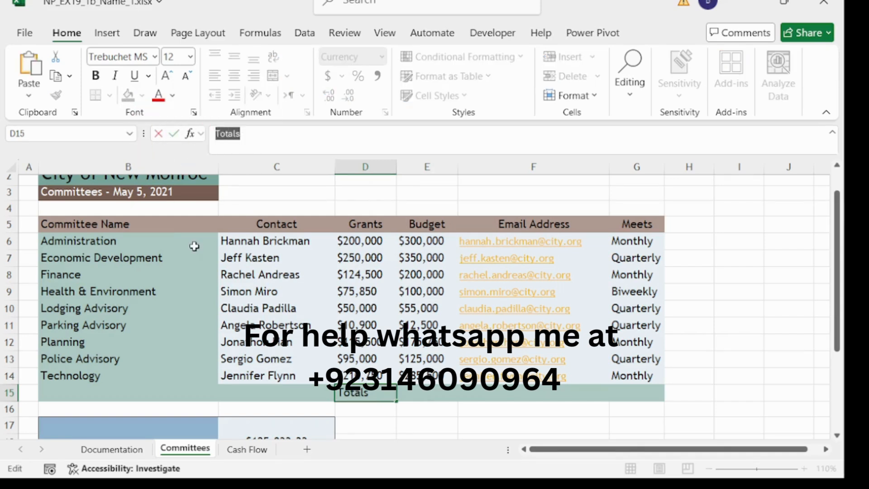
{"action": "key", "text": "BackSpace"}
- Enter 'Totals' in C15 and start a =SUM formula in D15
{"action": "left_click", "coordinate": [287, 397]}
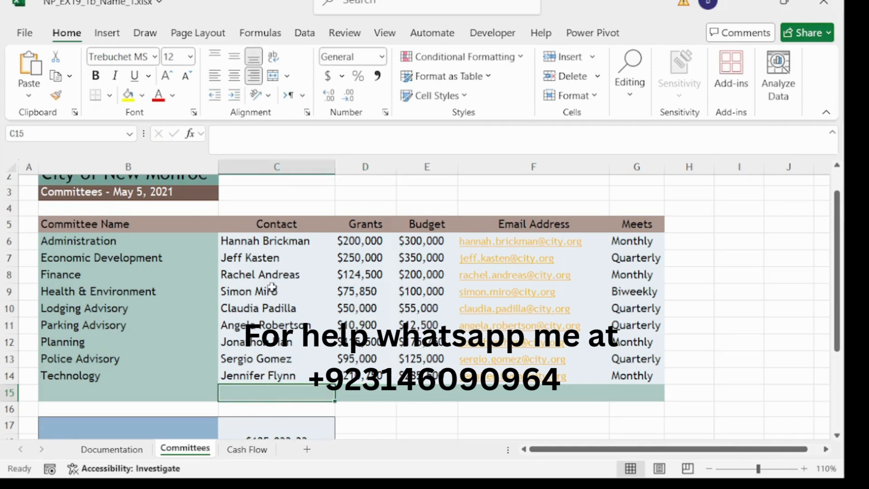
{"action": "left_click", "coordinate": [244, 146]}
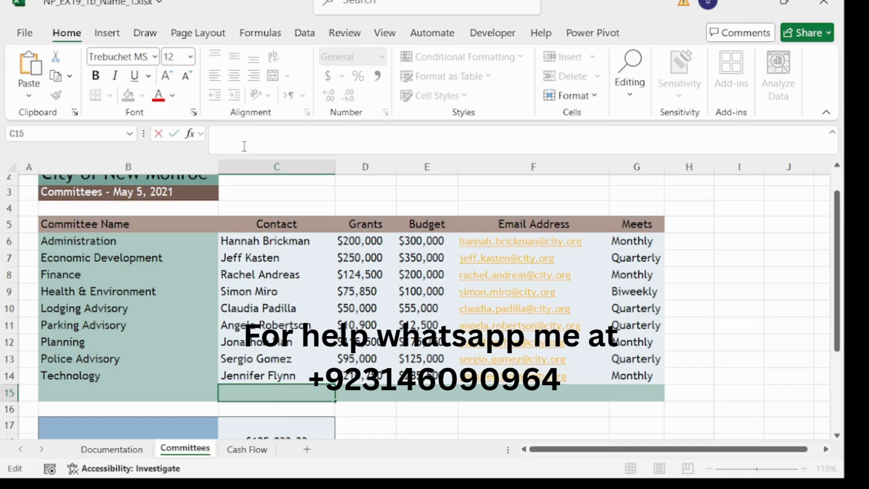
{"action": "type", "text": "Totals"}
{"action": "key", "text": "Return"}
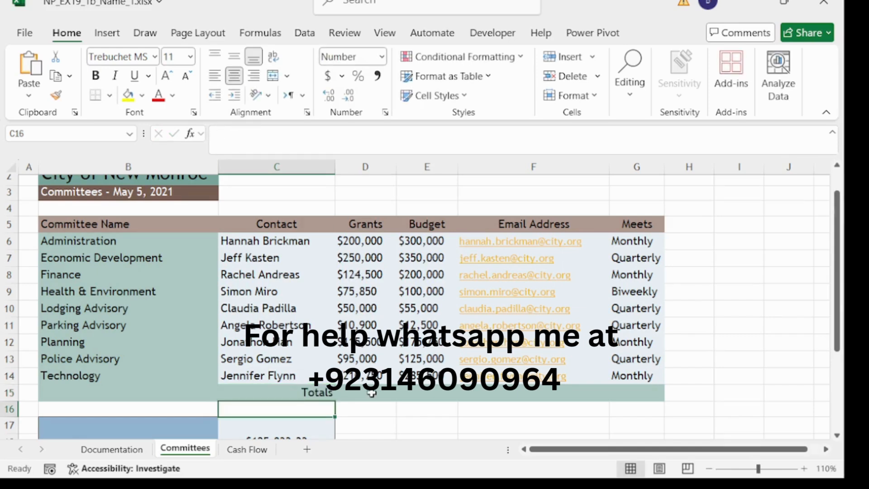
{"action": "left_click", "coordinate": [371, 393]}
{"action": "left_click", "coordinate": [289, 149]}
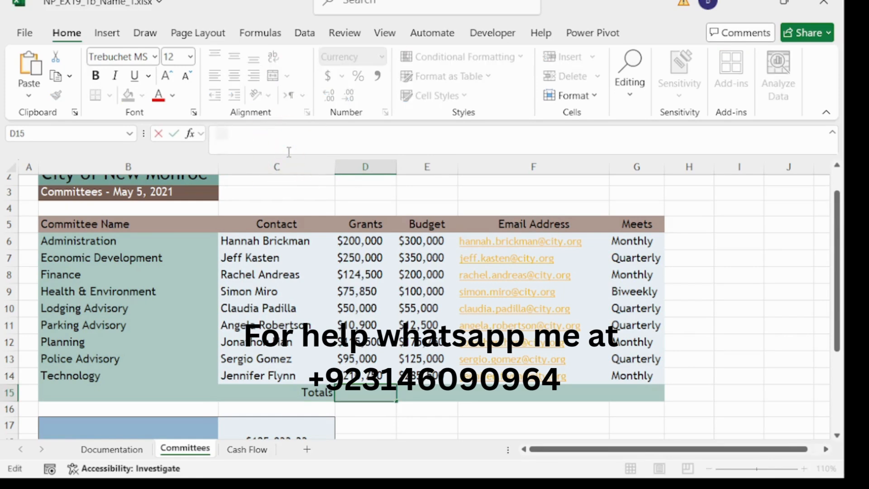
{"action": "type", "text": "=sum"}
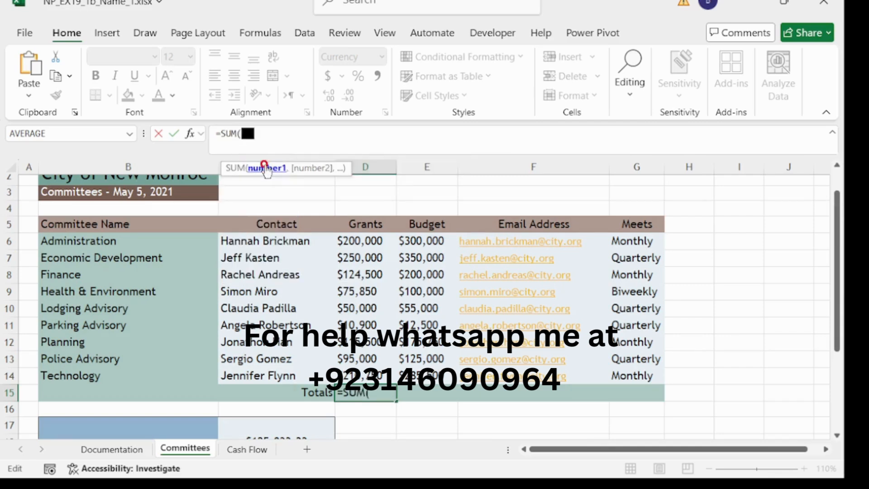
- Complete =SUM(D6:D14) in D15 to total the Grants column
{"action": "key", "text": "Tab"}
{"action": "left_click_drag", "start_coordinate": [359, 241], "coordinate": [361, 375]}
{"action": "type", "text": ")"}
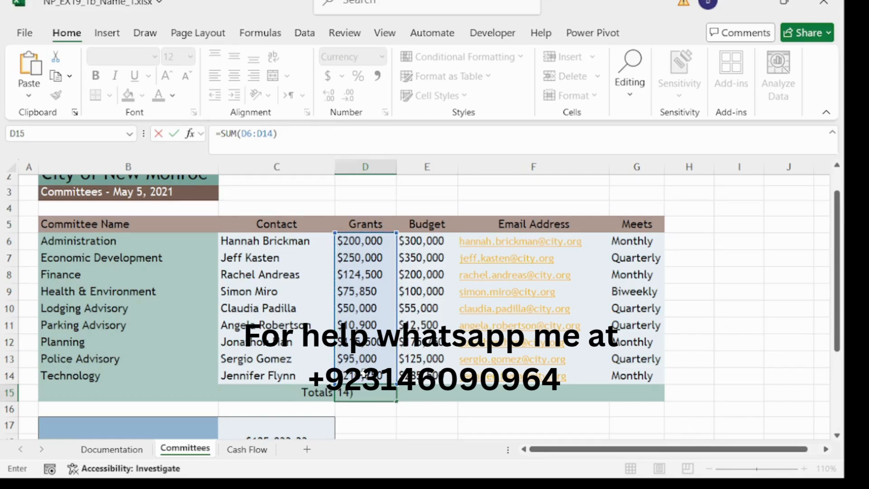
{"action": "key", "text": "Return"}
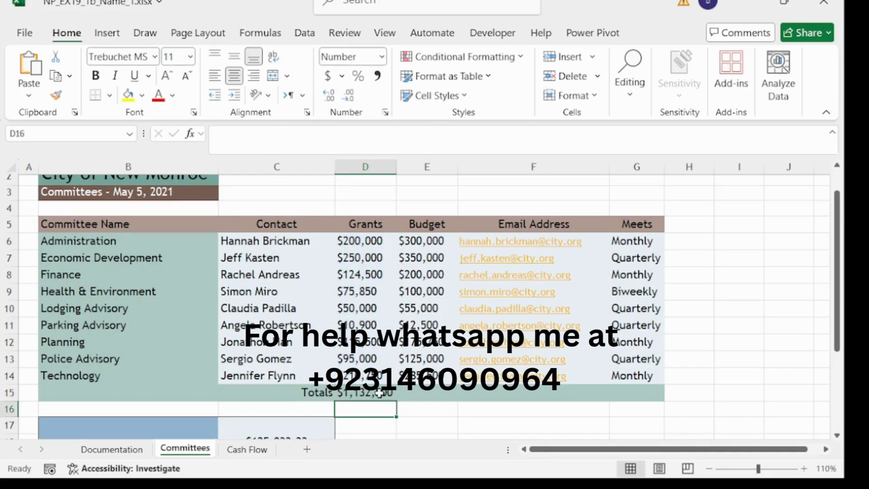
- Fill the D15 total right into E15 to sum the Budget column
{"action": "left_click", "coordinate": [378, 393]}
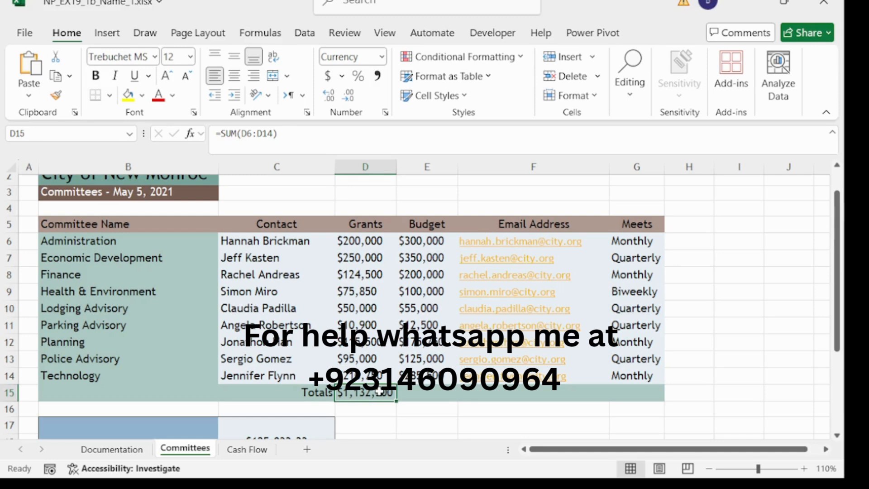
{"action": "left_click", "coordinate": [379, 392]}
{"action": "left_click_drag", "start_coordinate": [397, 401], "coordinate": [432, 403]}
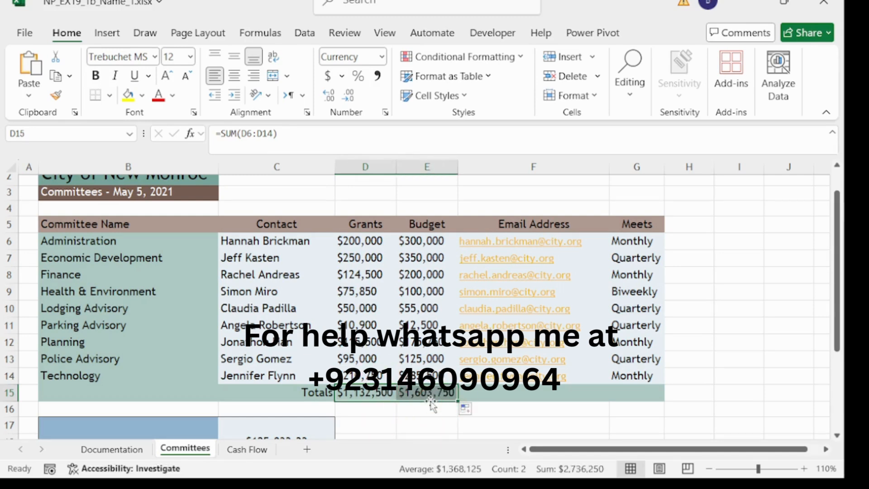
{"action": "left_click", "coordinate": [398, 397]}
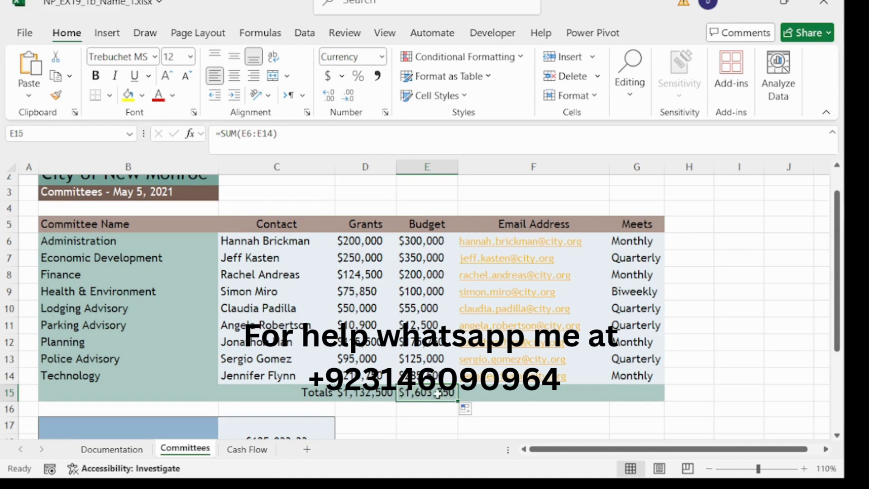
- Enter the label 'Number of Committees' in B17 and commit it
{"action": "scroll", "coordinate": [239, 399], "scroll_direction": "down", "scroll_amount": 2}
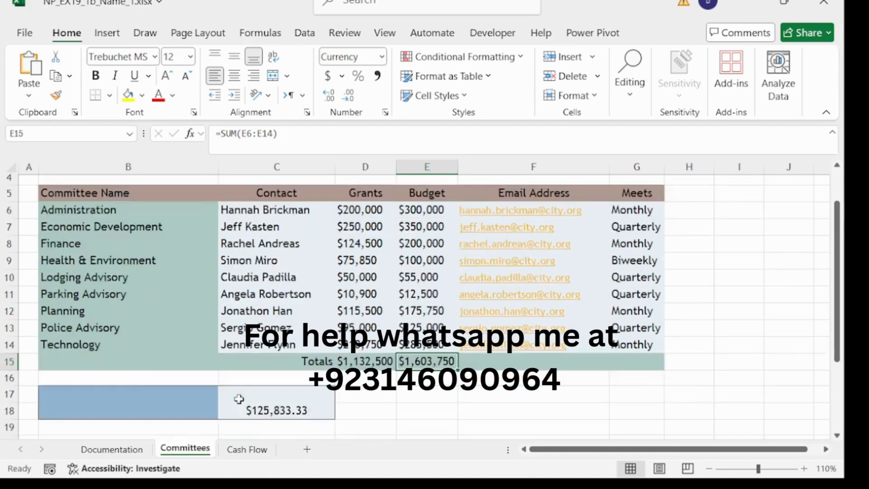
{"action": "left_click", "coordinate": [124, 331]}
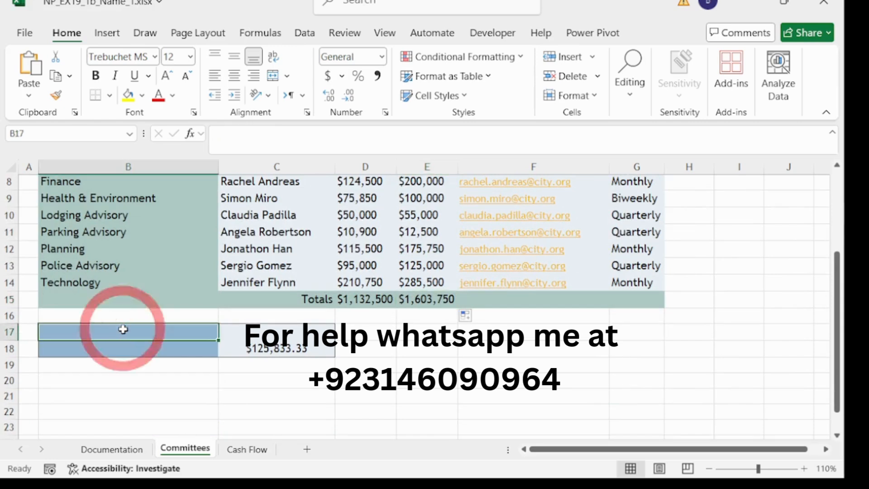
{"action": "left_click", "coordinate": [296, 145]}
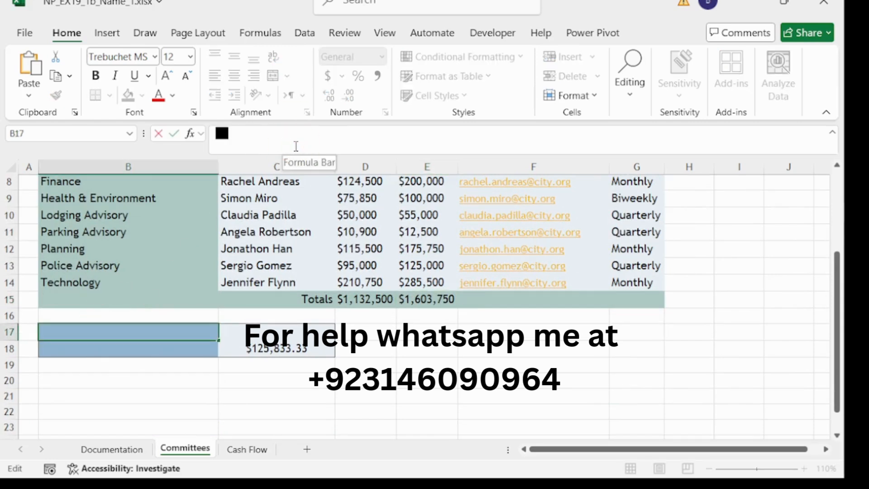
{"action": "type", "text": "N"}
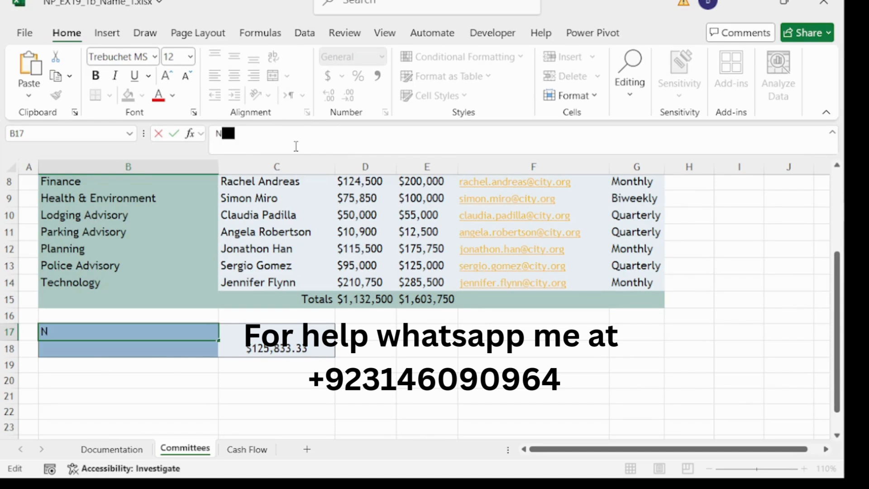
{"action": "type", "text": "umber o"}
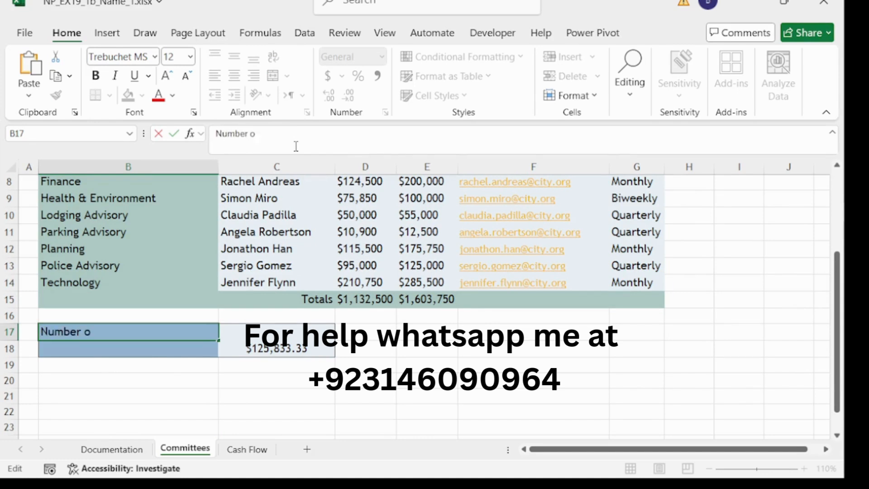
{"action": "type", "text": "f Comm"}
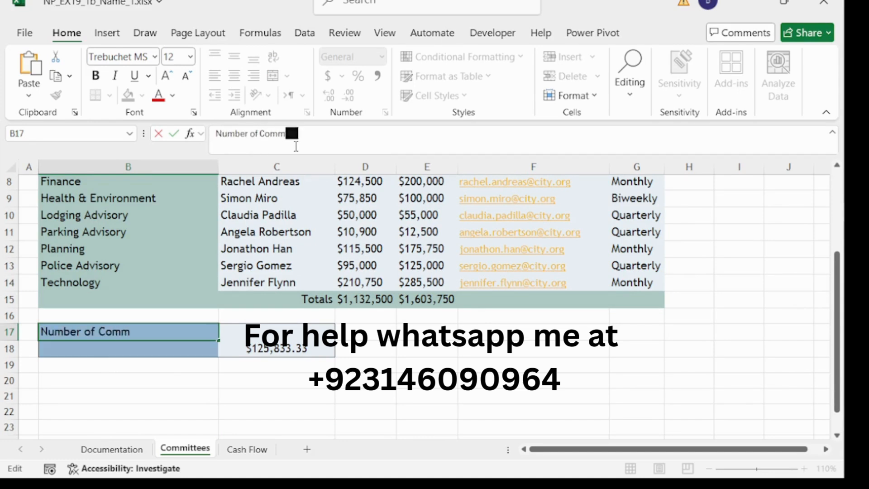
{"action": "type", "text": "ittees"}
{"action": "left_click", "coordinate": [264, 324]}
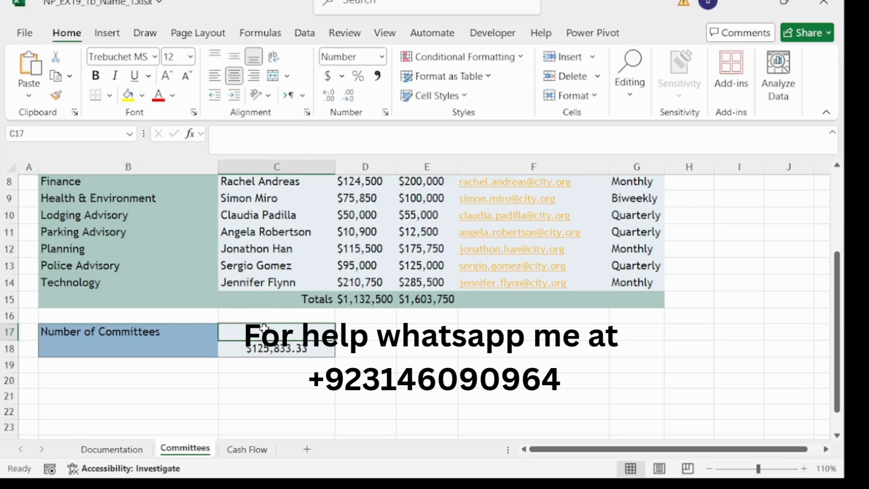
- Enter =COUNT(D6:D14) in C17, returning 9 committees
{"action": "left_click", "coordinate": [275, 143]}
{"action": "type", "text": "=c"}
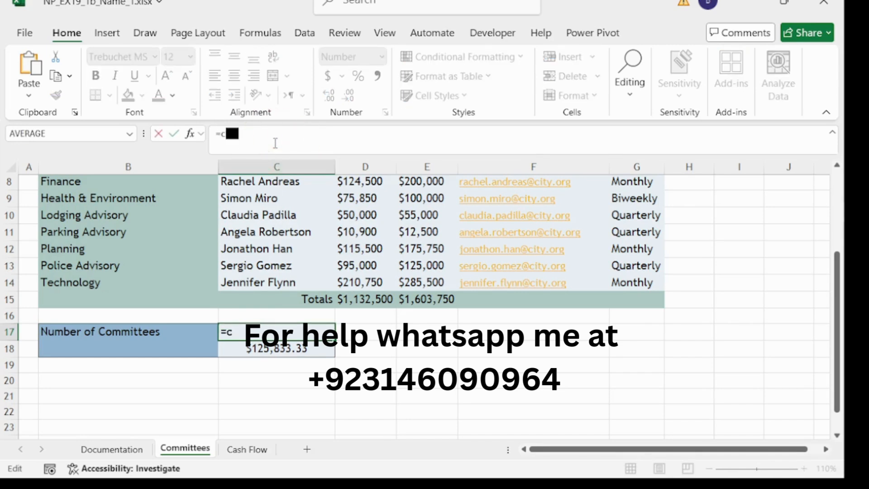
{"action": "type", "text": "ount"}
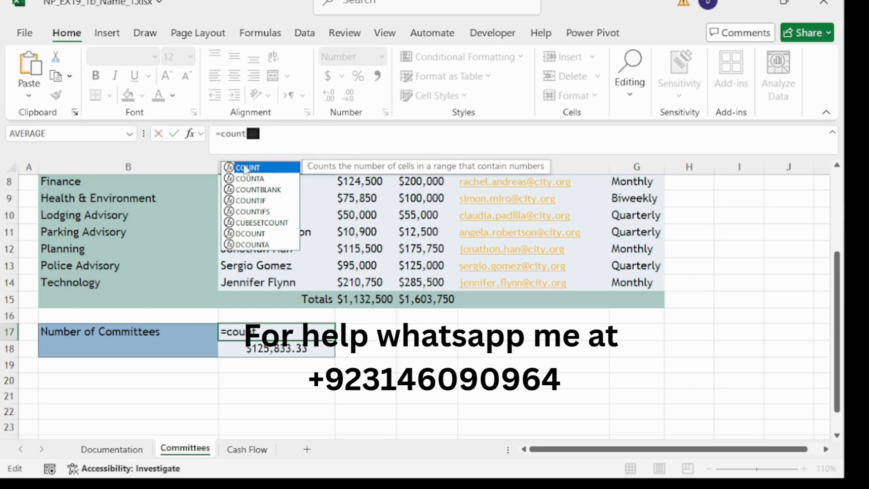
{"action": "double_click", "coordinate": [246, 167]}
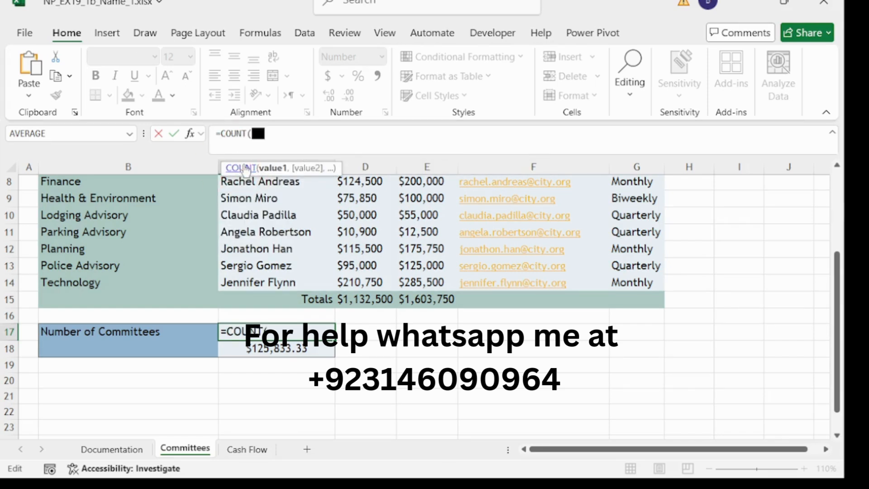
{"action": "scroll", "coordinate": [274, 216], "scroll_direction": "up", "scroll_amount": 2}
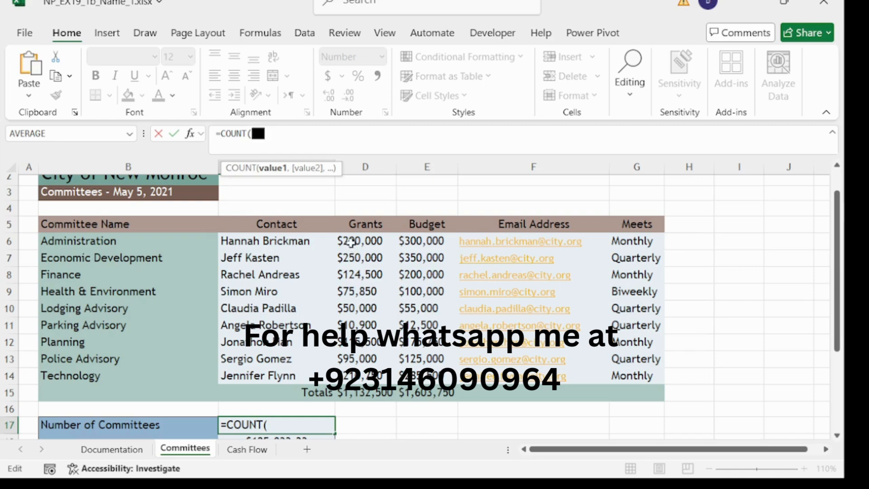
{"action": "left_click_drag", "start_coordinate": [350, 242], "coordinate": [362, 376]}
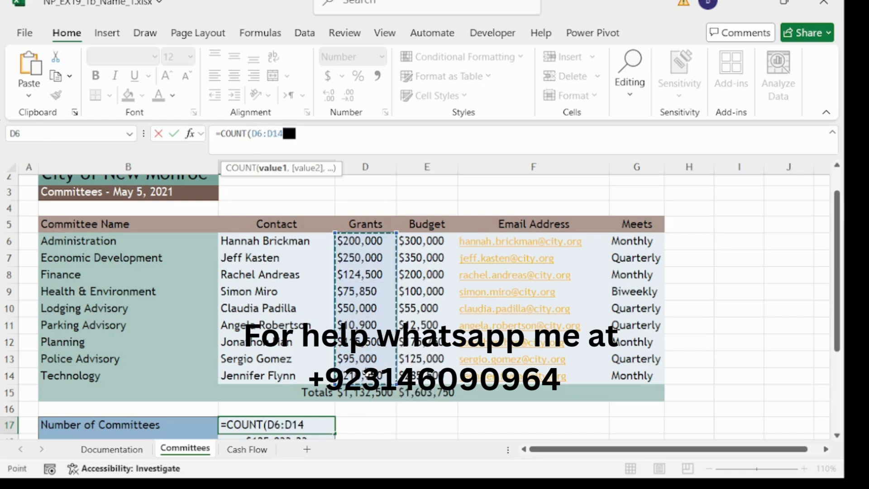
{"action": "type", "text": ")"}
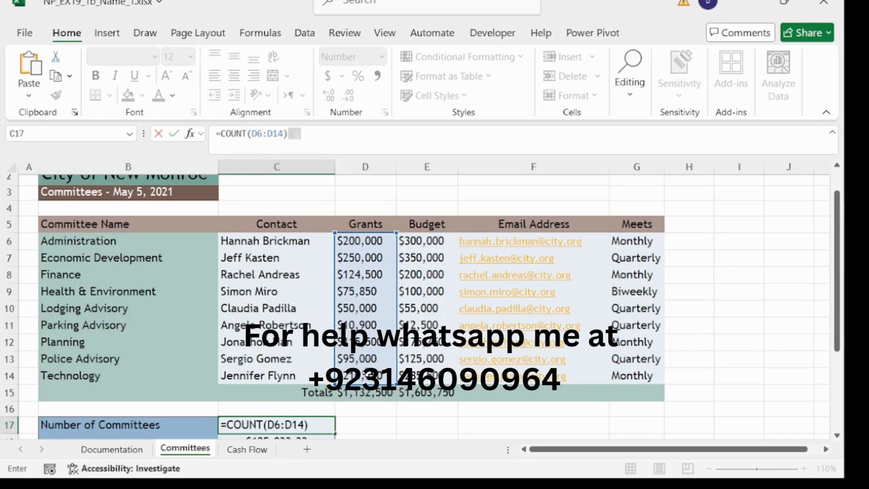
{"action": "key", "text": "Return"}
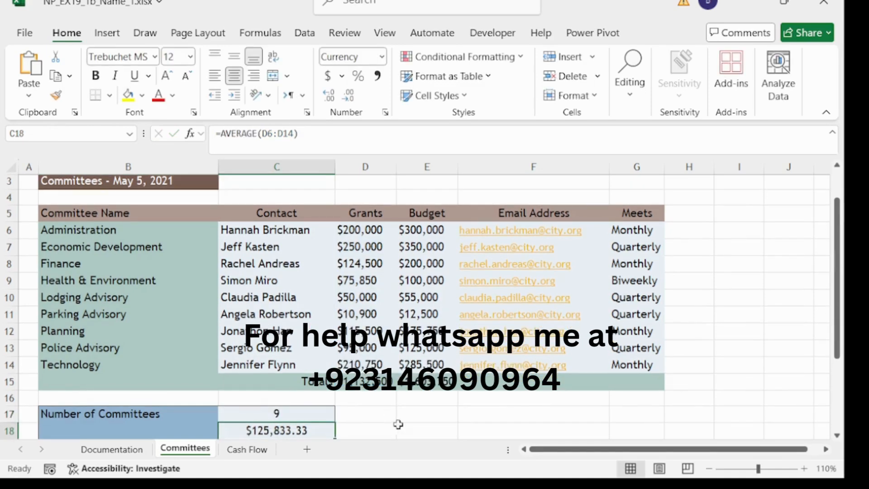
{"action": "scroll", "coordinate": [398, 424], "scroll_direction": "down", "scroll_amount": 2}
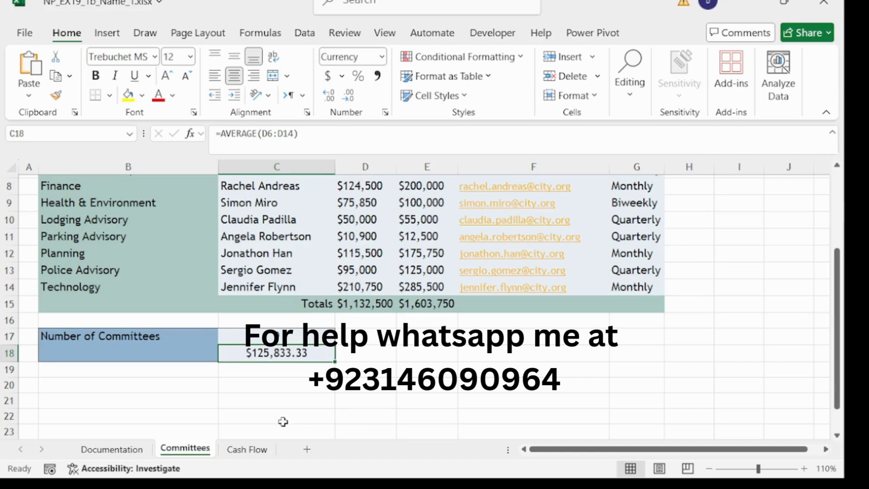
- Type the label 'Average Grant' into B18
{"action": "left_click", "coordinate": [181, 353]}
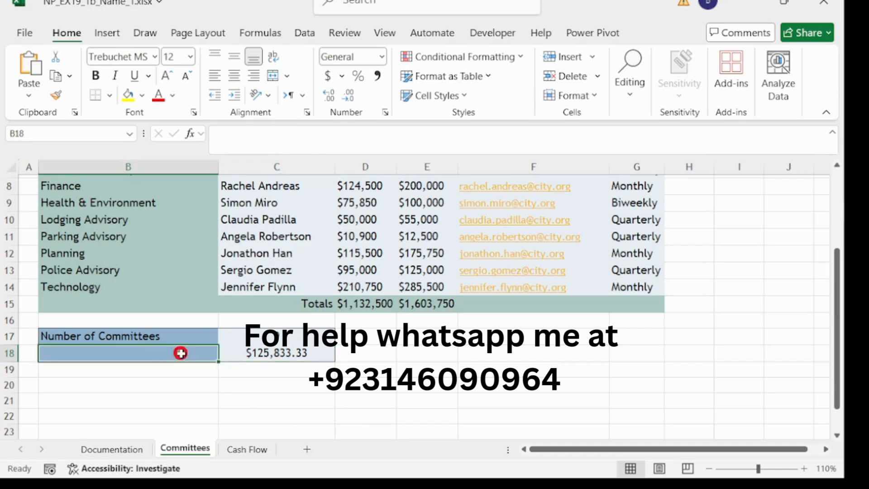
{"action": "left_click", "coordinate": [287, 132]}
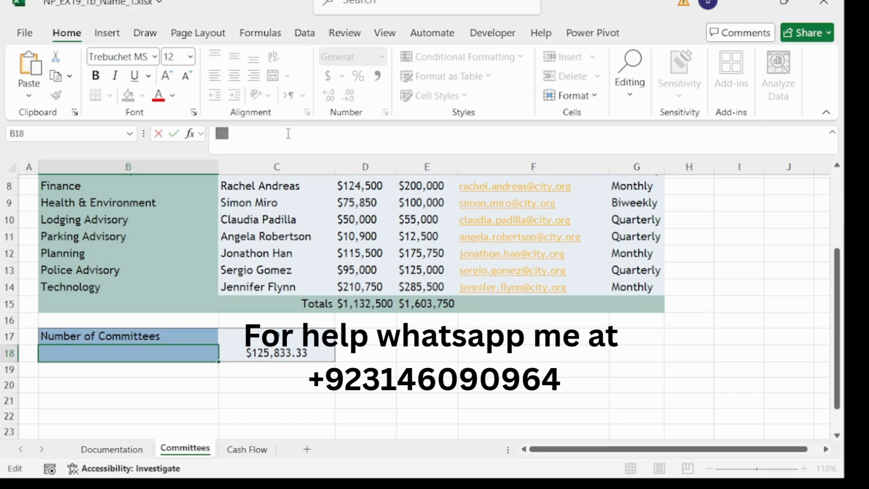
{"action": "type", "text": "Average Gran"}
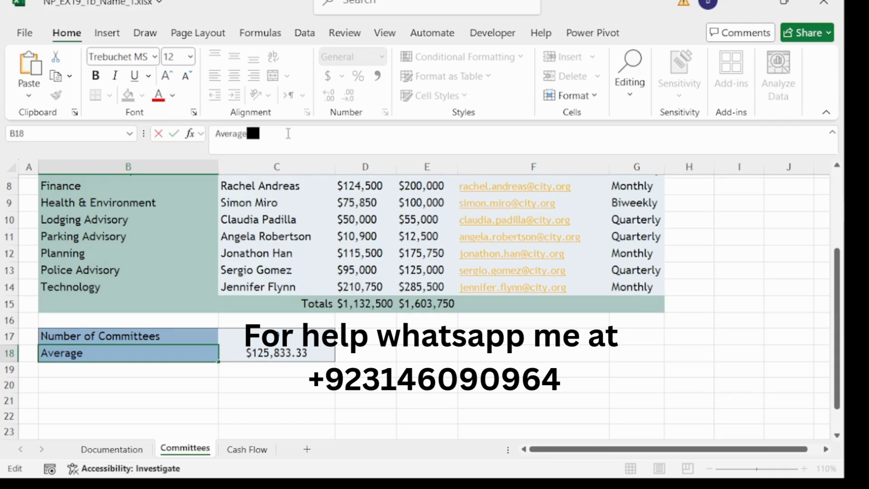
{"action": "type", "text": "t"}
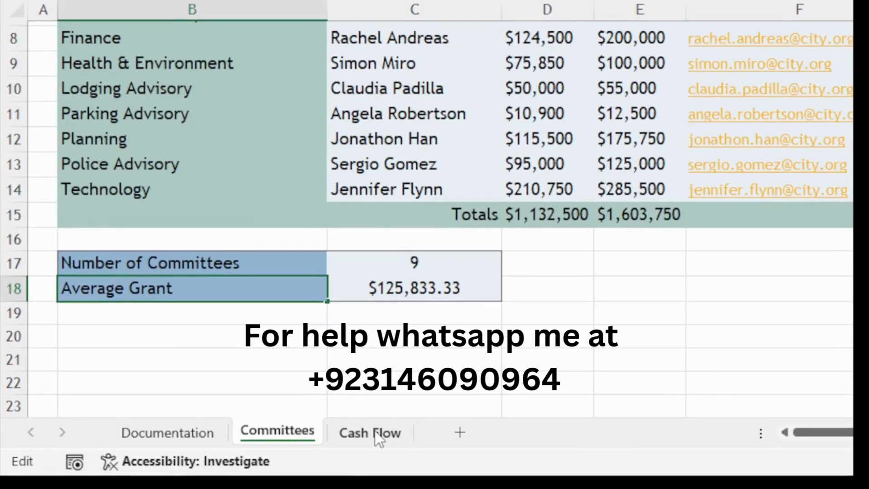
- Go to the Cash Flow sheet and set Page Layout orientation to Landscape
{"action": "left_click", "coordinate": [375, 434]}
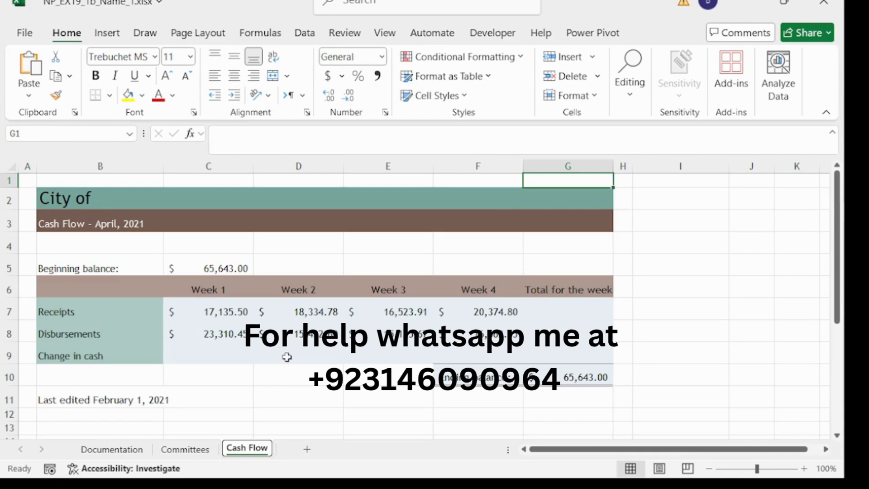
{"action": "left_click", "coordinate": [190, 40]}
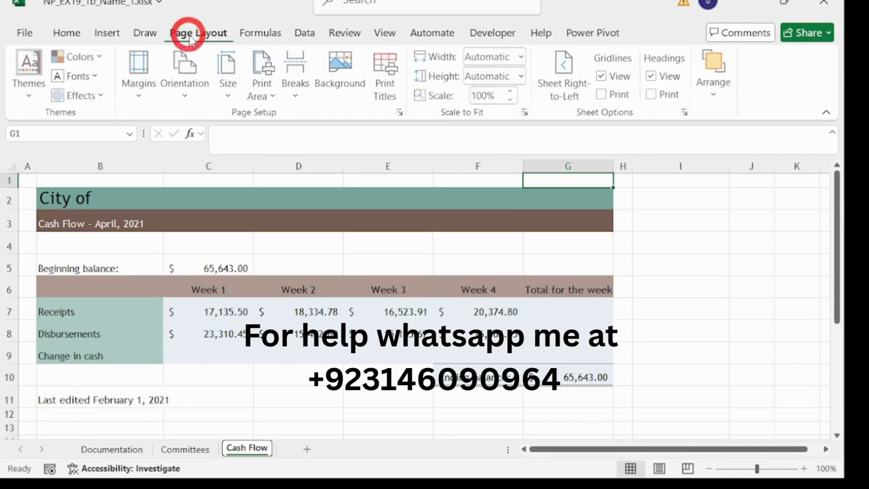
{"action": "left_click", "coordinate": [187, 96]}
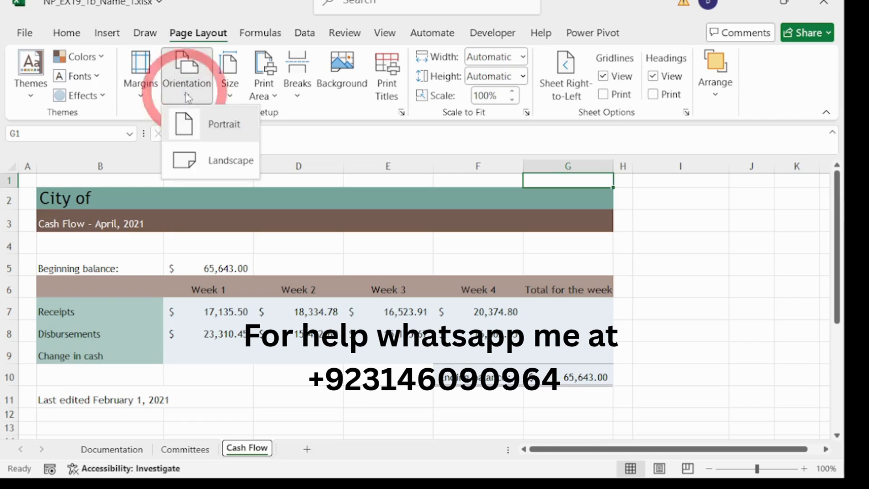
{"action": "left_click", "coordinate": [221, 168]}
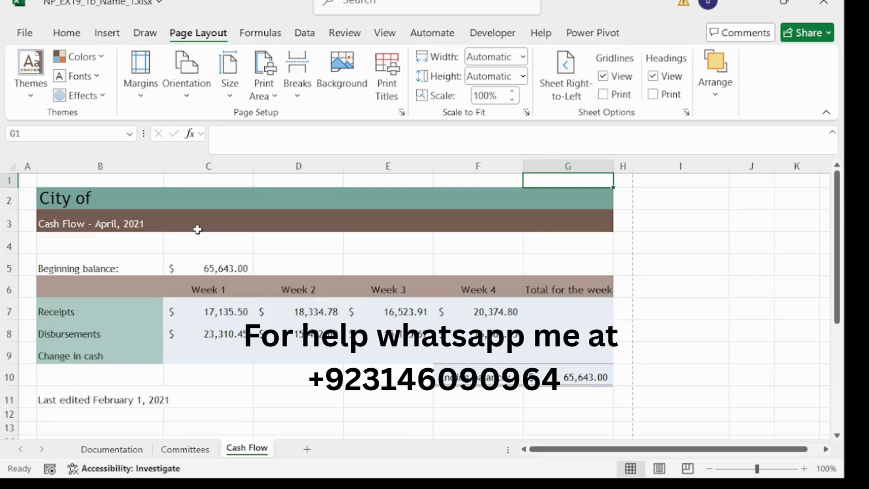
- Complete the B2 title so it reads 'City of New Monroe'
{"action": "left_click", "coordinate": [107, 196]}
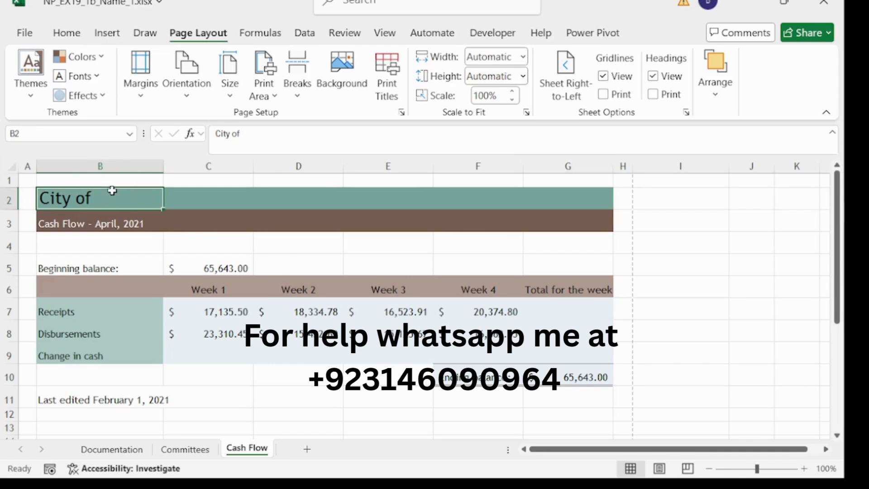
{"action": "left_click", "coordinate": [346, 132]}
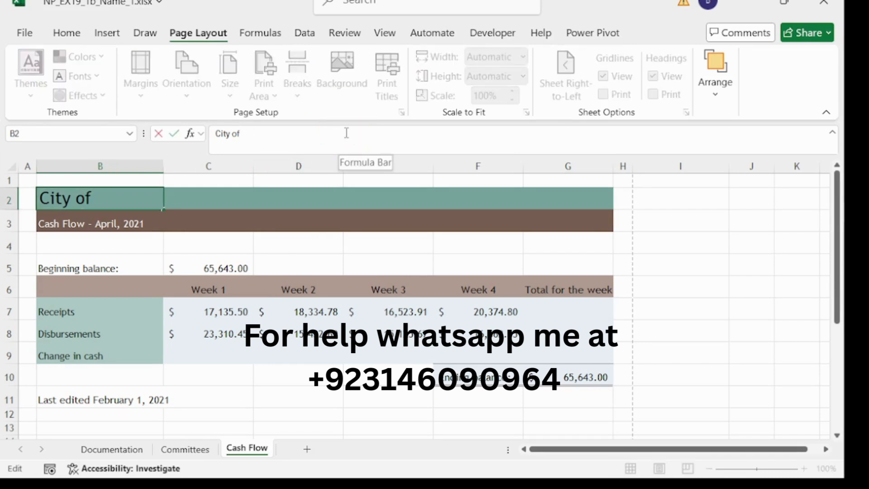
{"action": "type", "text": "New M"}
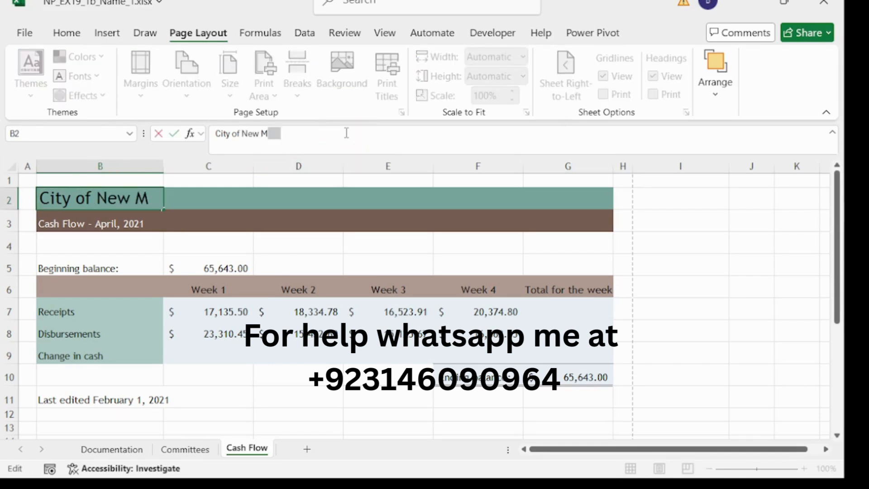
{"action": "type", "text": "onroe"}
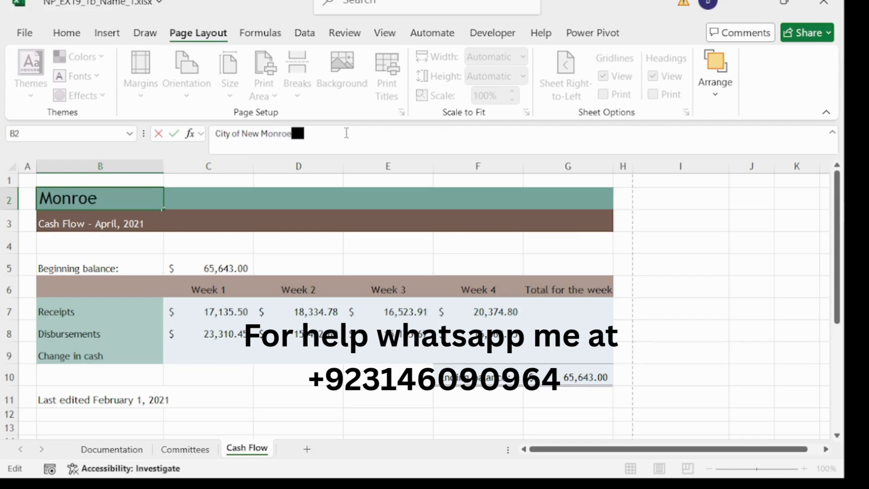
{"action": "key", "text": "Return"}
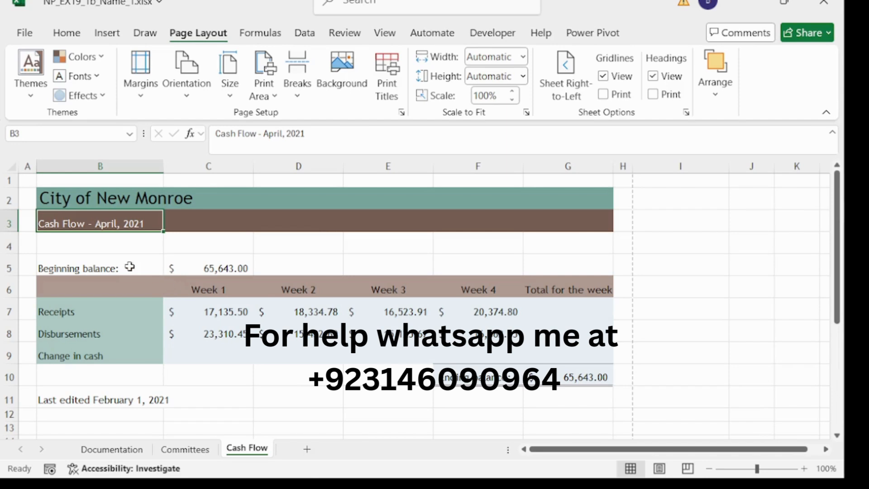
- Set labels B5:B9 and the 65,643.00 balance in C5 to 12-point font
{"action": "left_click_drag", "start_coordinate": [88, 266], "coordinate": [88, 359]}
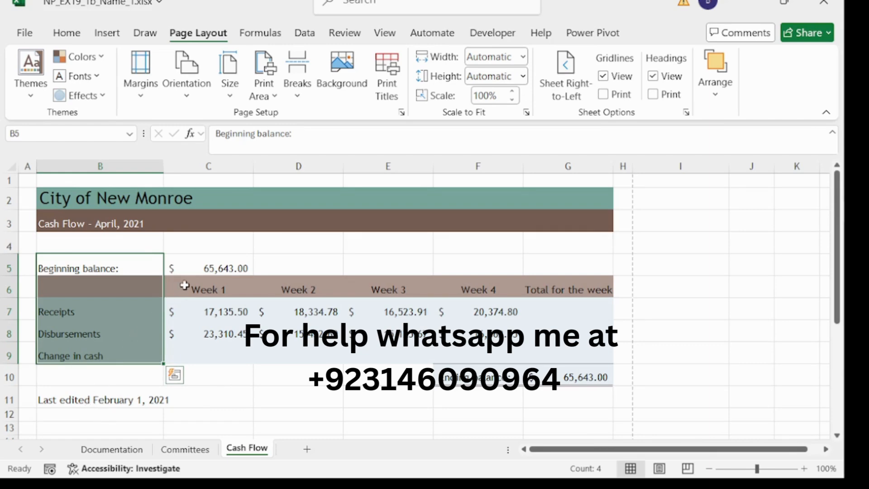
{"action": "left_click", "coordinate": [229, 271]}
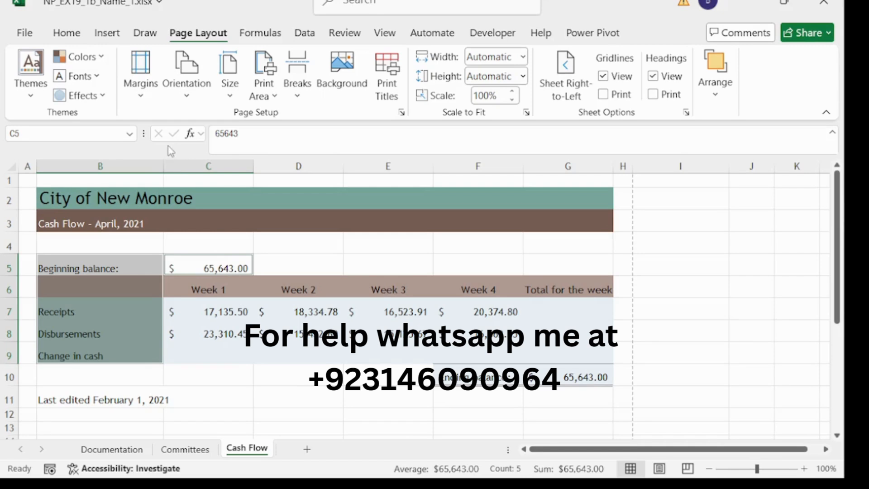
{"action": "left_click", "coordinate": [66, 35]}
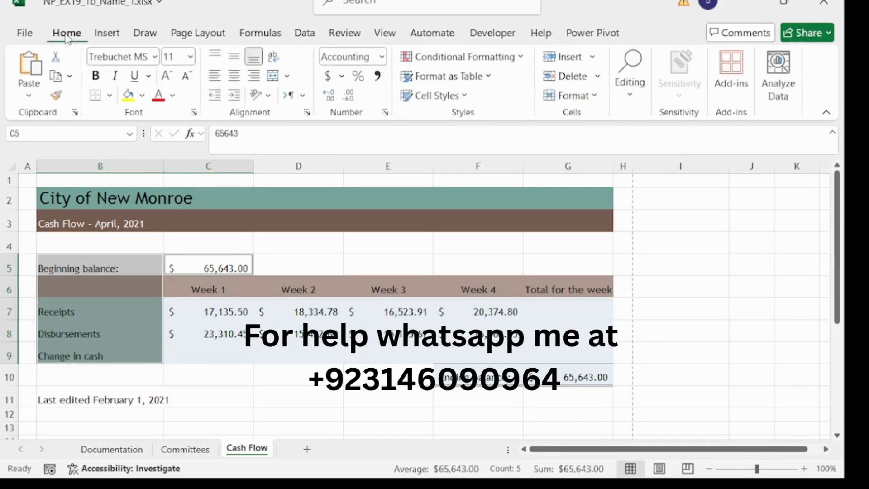
{"action": "left_click", "coordinate": [190, 57]}
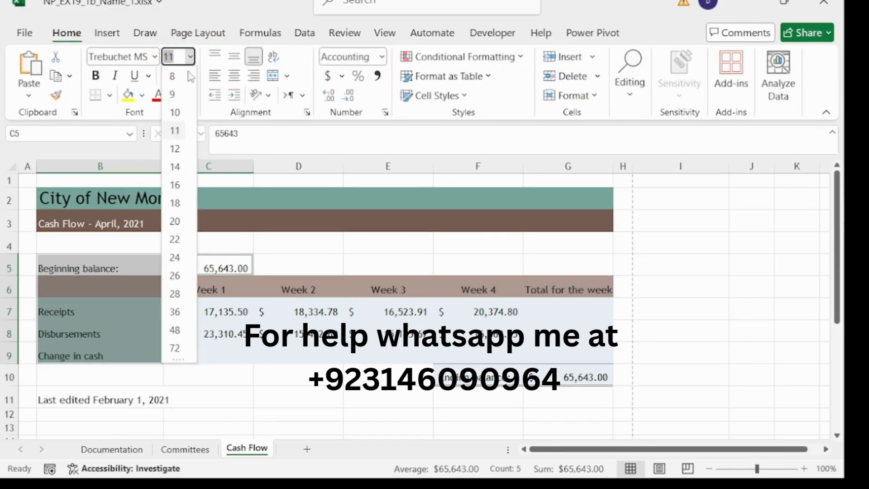
{"action": "left_click", "coordinate": [181, 149]}
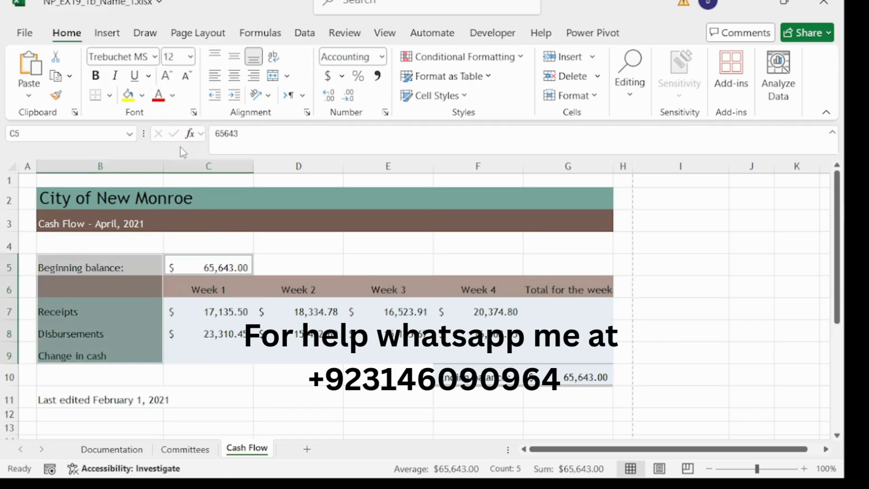
{"action": "left_click", "coordinate": [287, 261]}
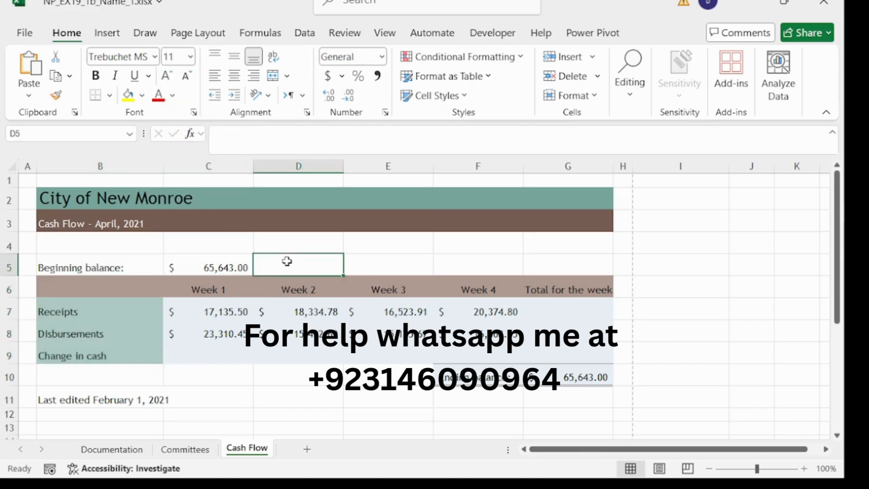
{"action": "left_click", "coordinate": [229, 258]}
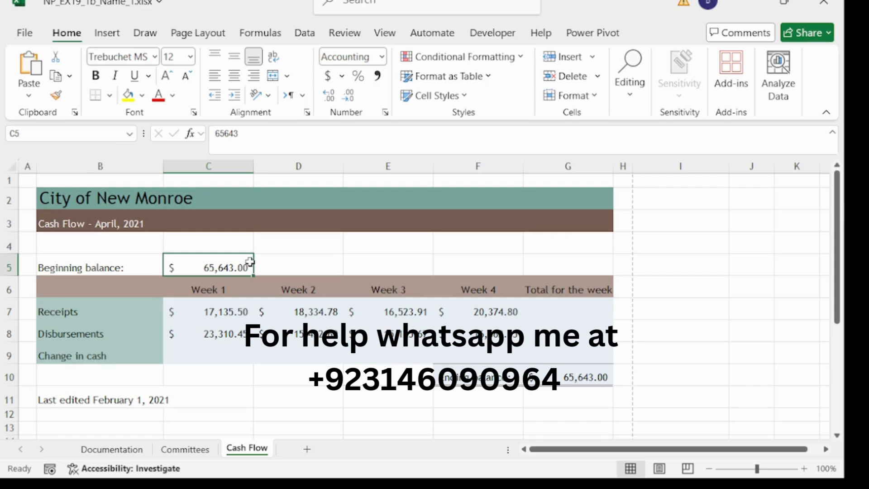
- Set the height of row 6, holding the Week 1–4 headings, to 36
{"action": "left_click", "coordinate": [10, 290]}
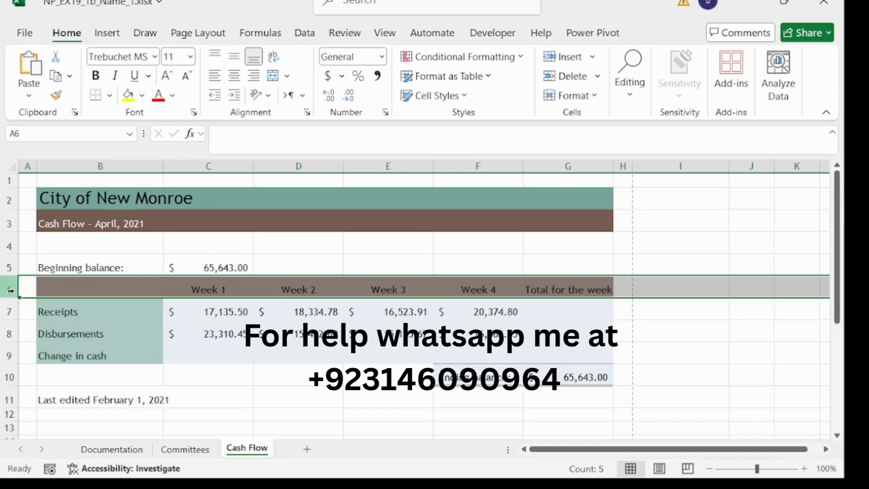
{"action": "right_click", "coordinate": [9, 290]}
{"action": "left_click", "coordinate": [71, 235]}
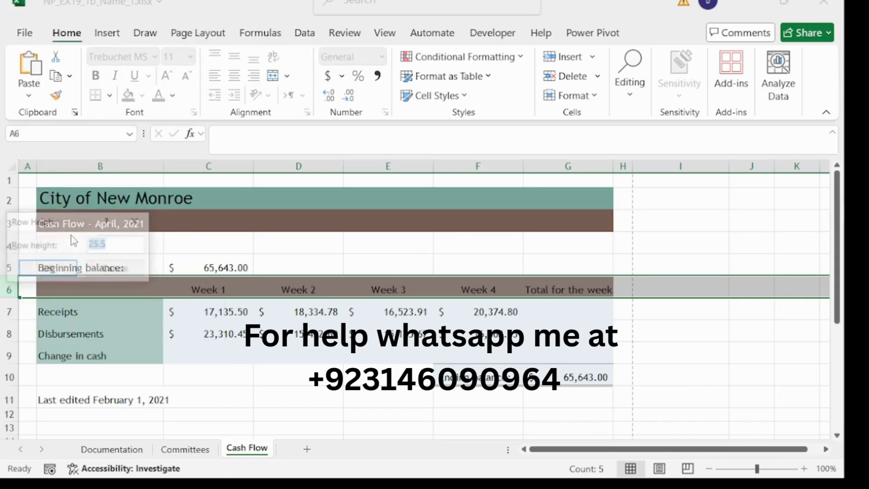
{"action": "left_click_drag", "start_coordinate": [75, 228], "coordinate": [271, 198]}
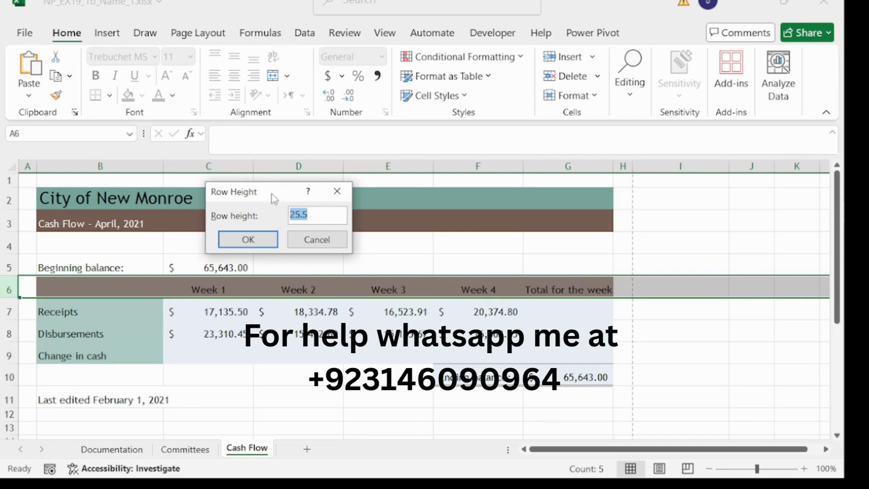
{"action": "type", "text": "36.00"}
{"action": "left_click", "coordinate": [248, 239]}
{"action": "left_click", "coordinate": [296, 288]}
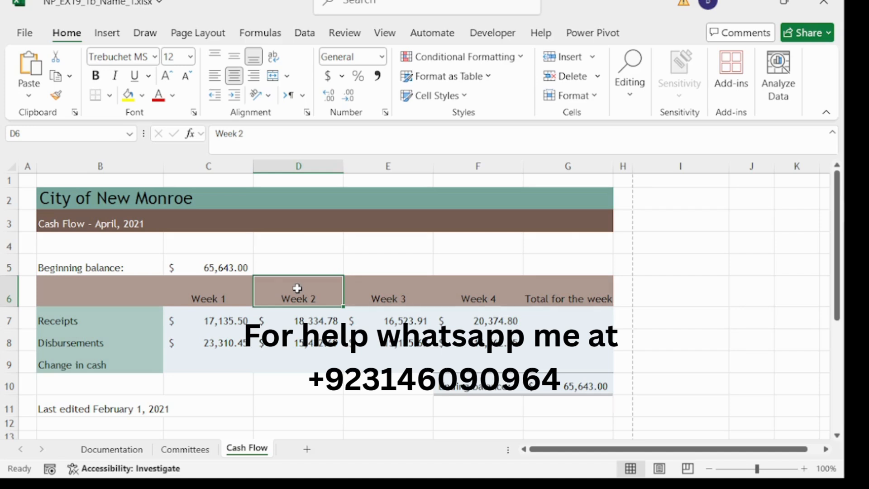
- Select C9 and type = to begin Week 1's Change in cash formula
{"action": "left_click", "coordinate": [206, 364]}
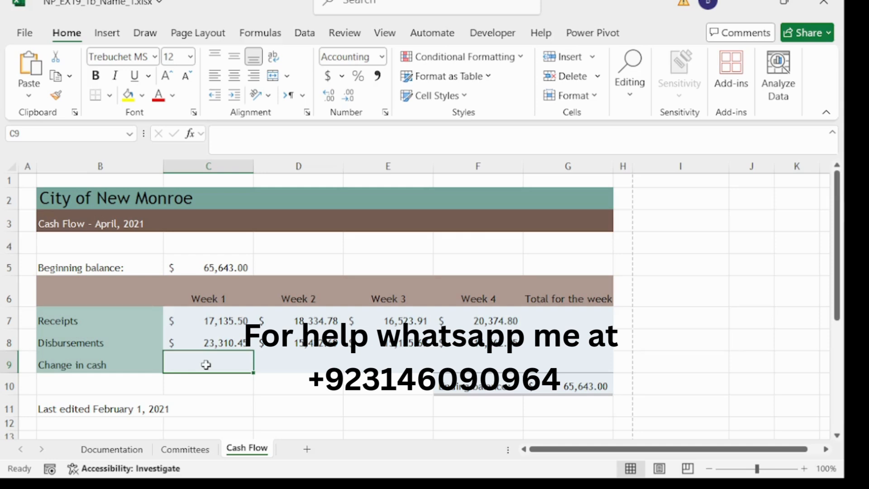
{"action": "left_click", "coordinate": [255, 142]}
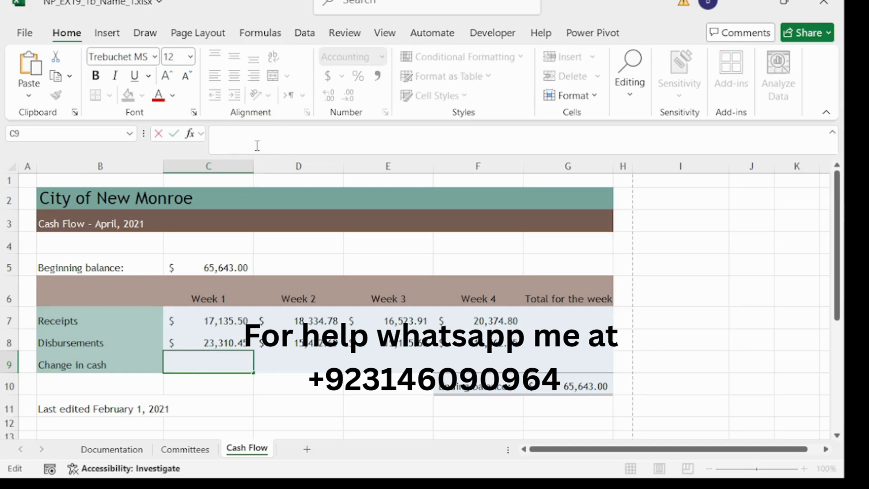
{"action": "type", "text": "="}
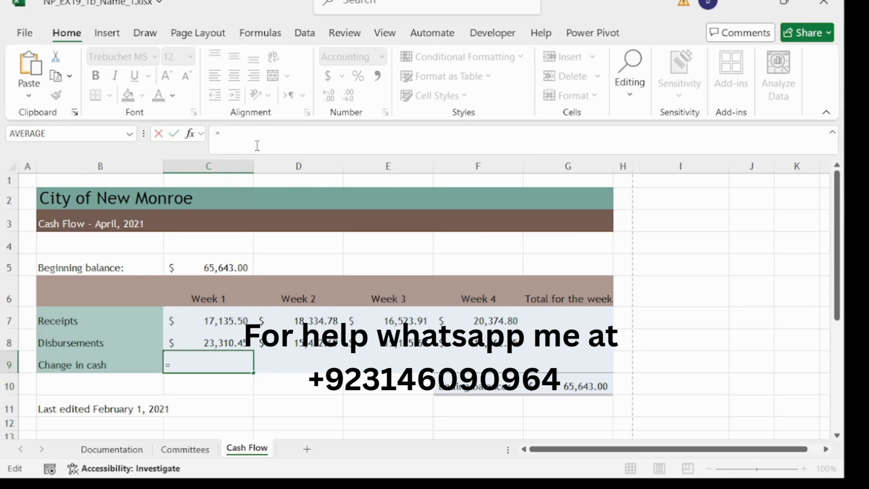